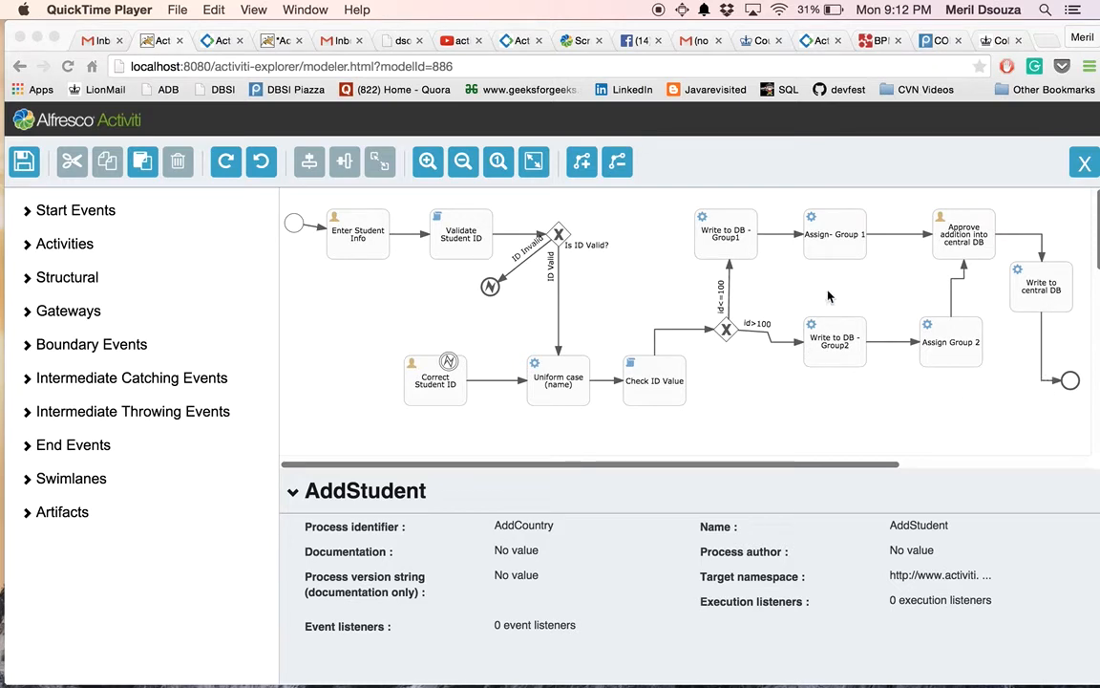
# Review the start event's properties and the user assignment of the Enter Student Info task, leaving them as they are
pyautogui.click(296, 227)
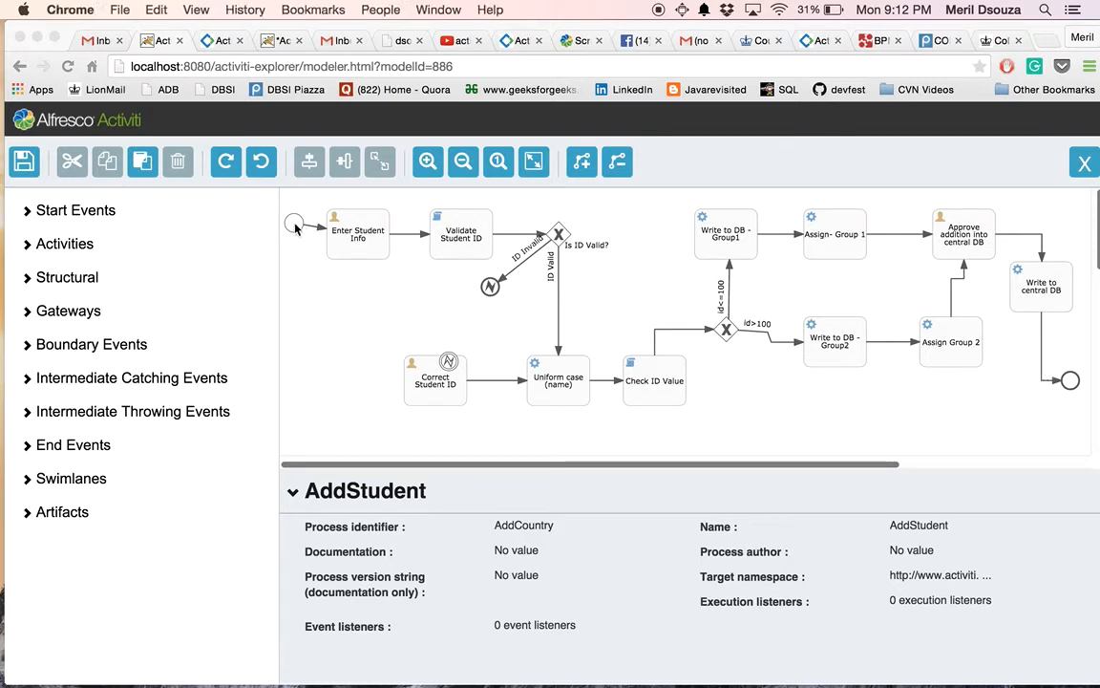
pyautogui.click(294, 224)
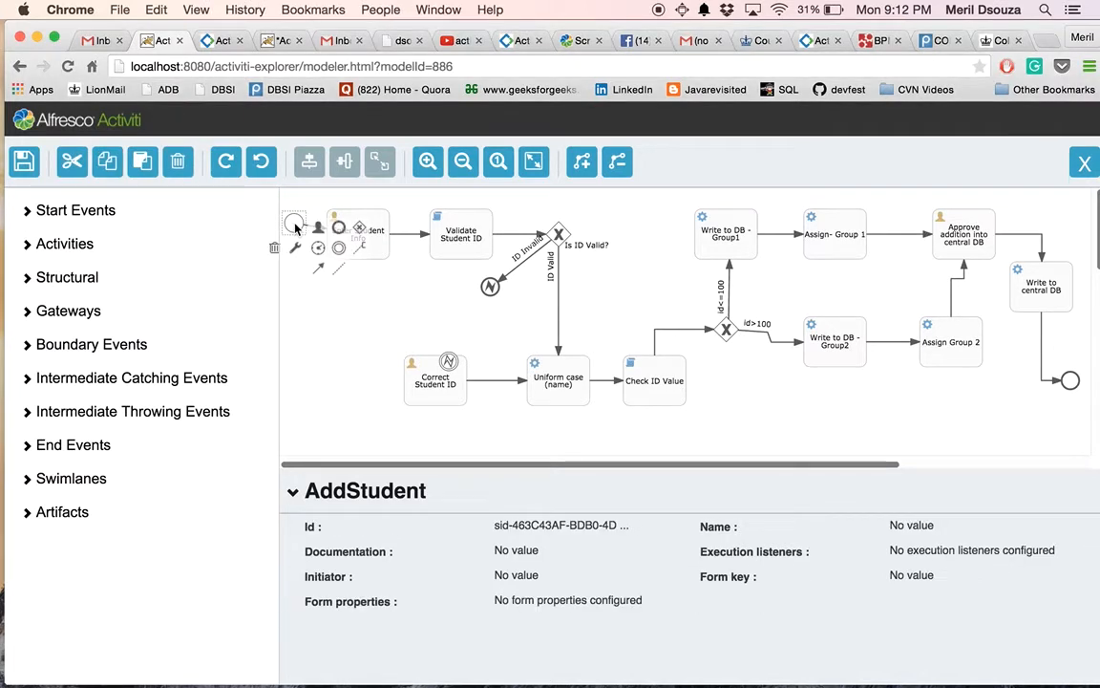
pyautogui.click(375, 246)
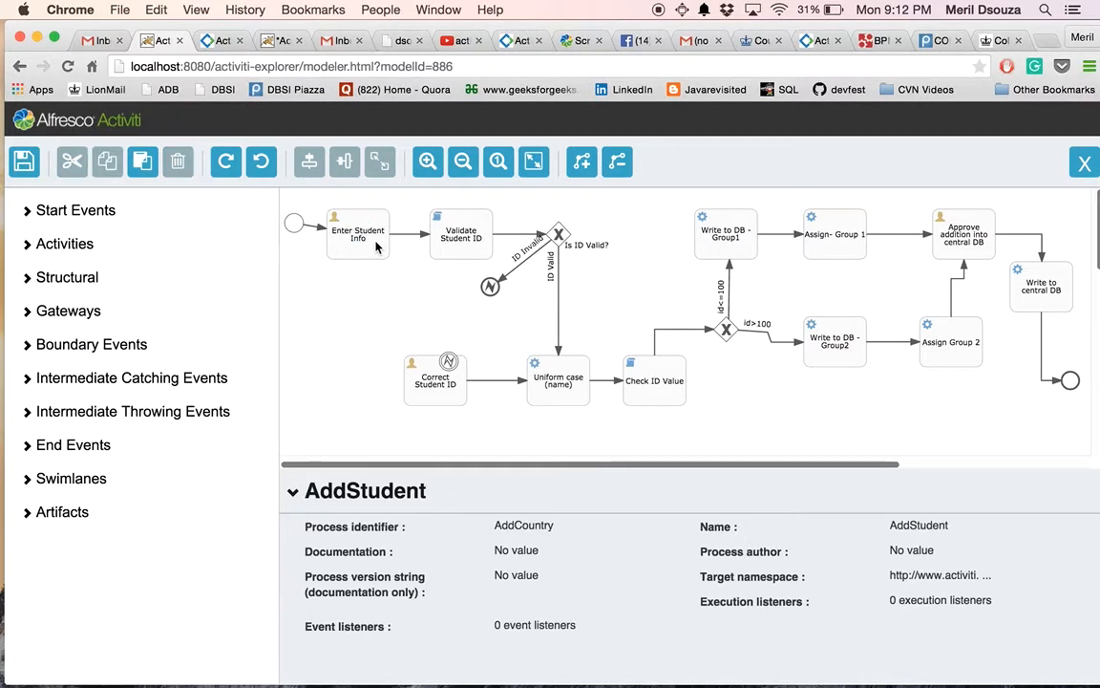
pyautogui.scroll(-3, 745, 599)
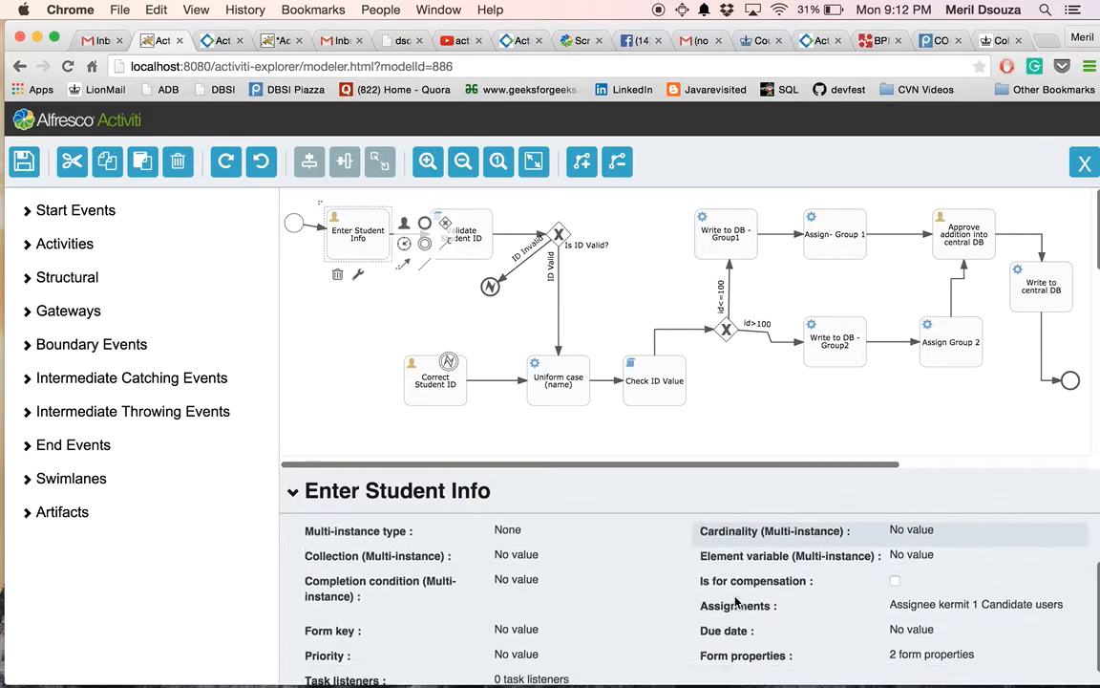
pyautogui.click(930, 590)
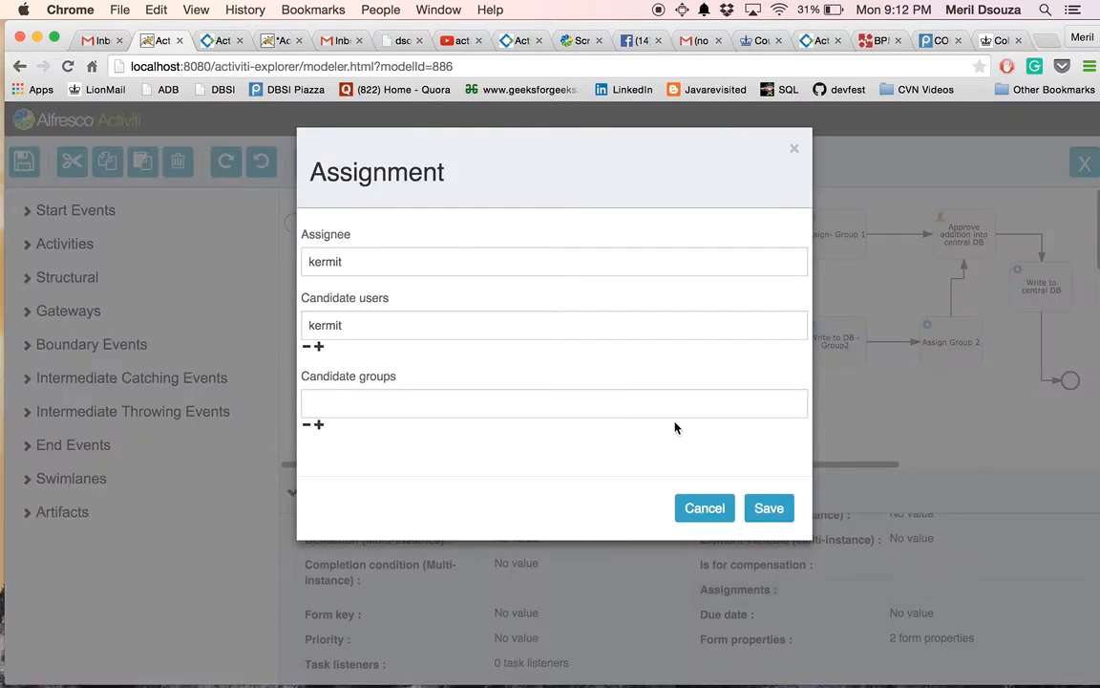
pyautogui.click(714, 510)
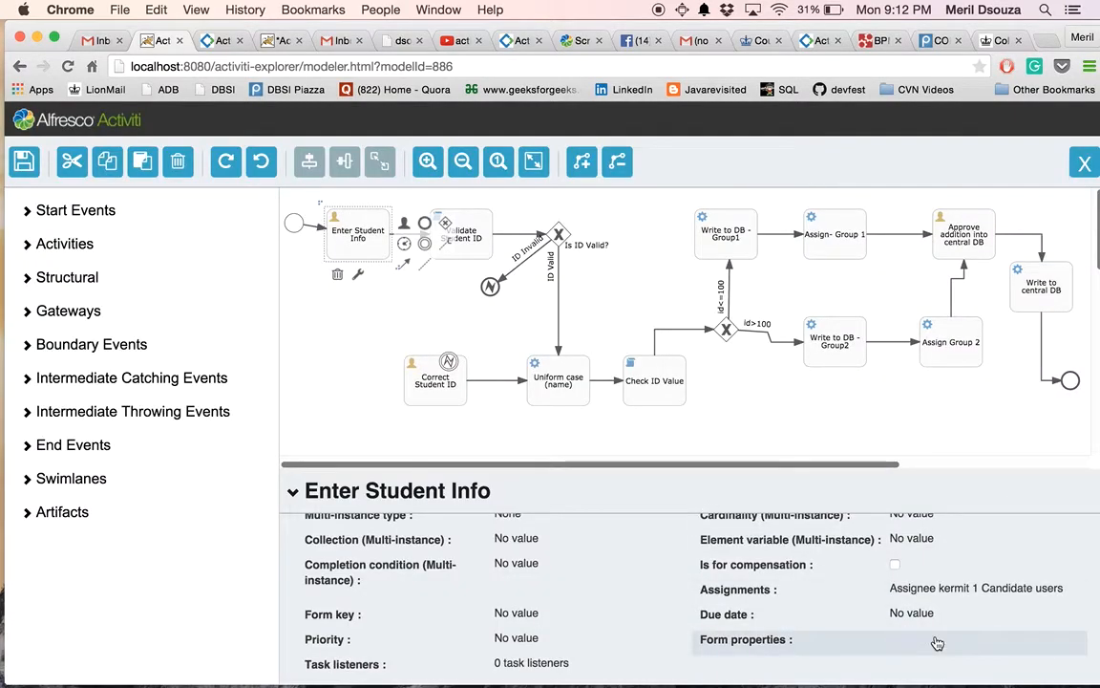
# Review the student_id_f1 and student_name_f1 form properties of the Enter Student Info task without saving changes
pyautogui.click(867, 640)
pyautogui.click(202, 261)
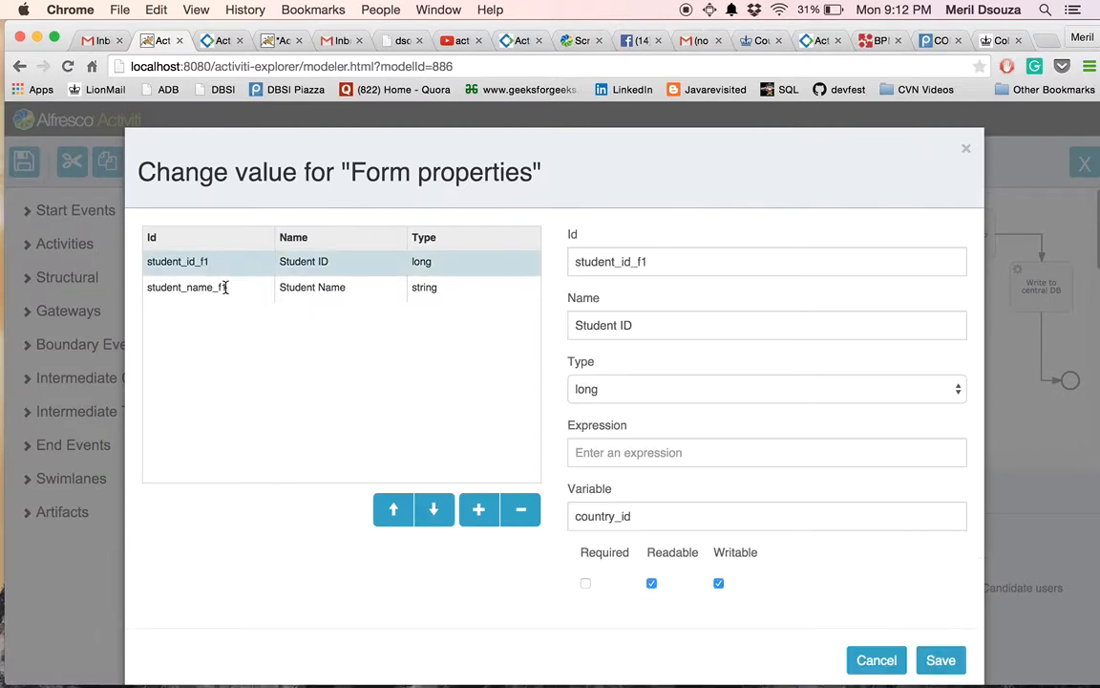
pyautogui.click(228, 287)
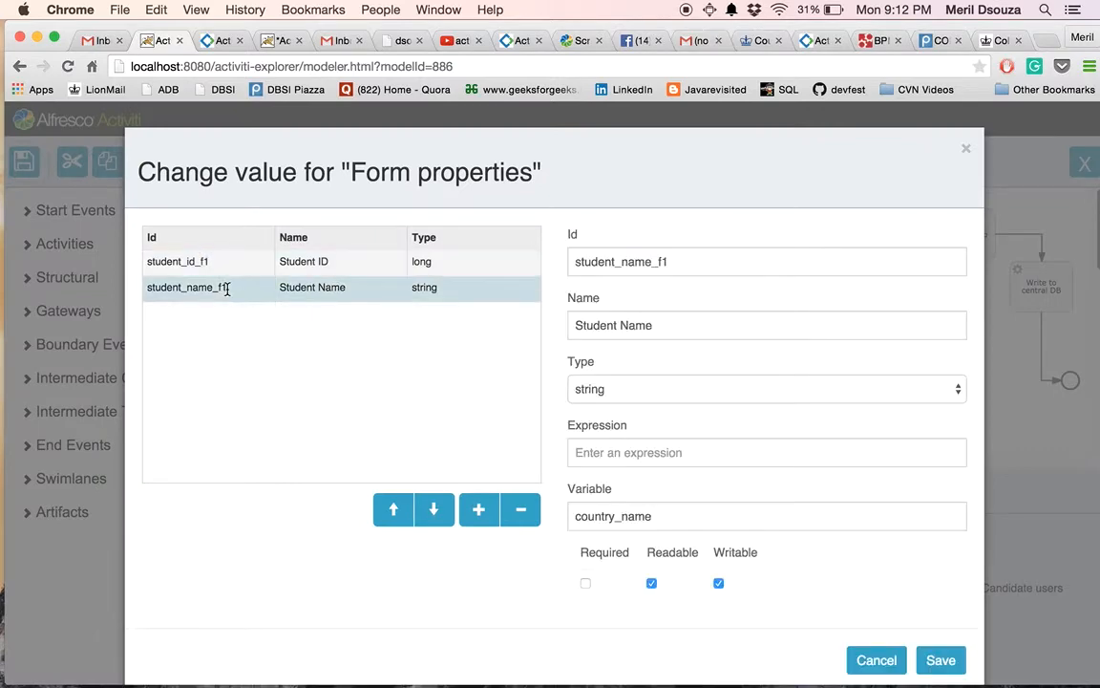
pyautogui.click(874, 658)
# Inspect the properties of the Is ID Valid? gateway, its ID Invalid flow and the error end event it leads to
pyautogui.click(562, 241)
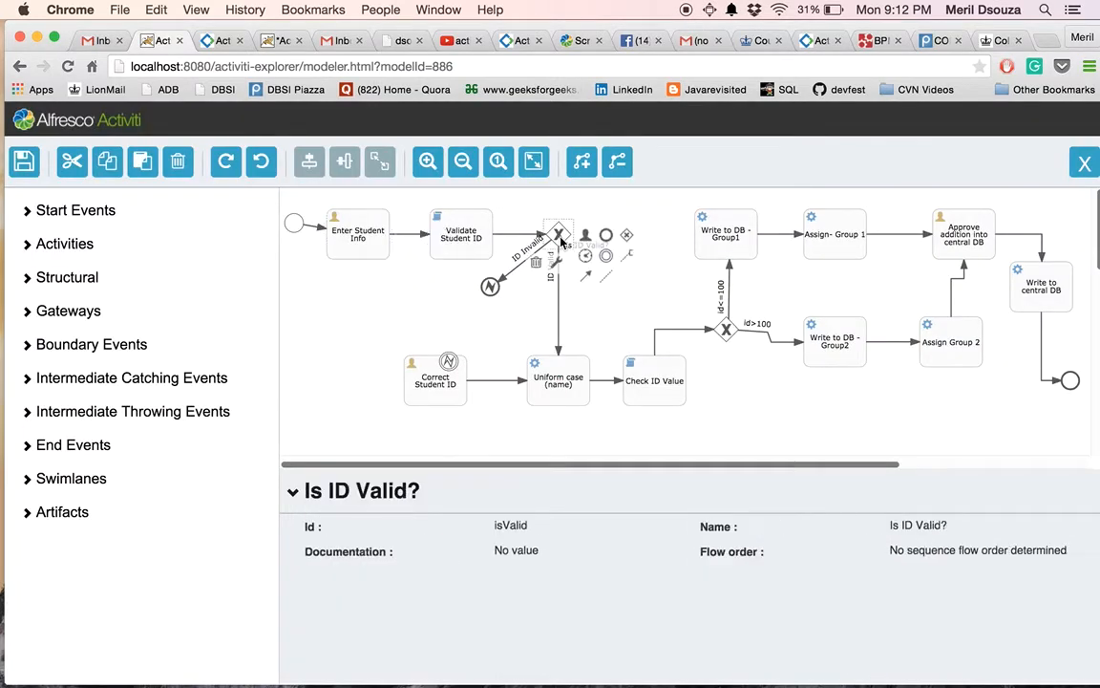
pyautogui.click(525, 267)
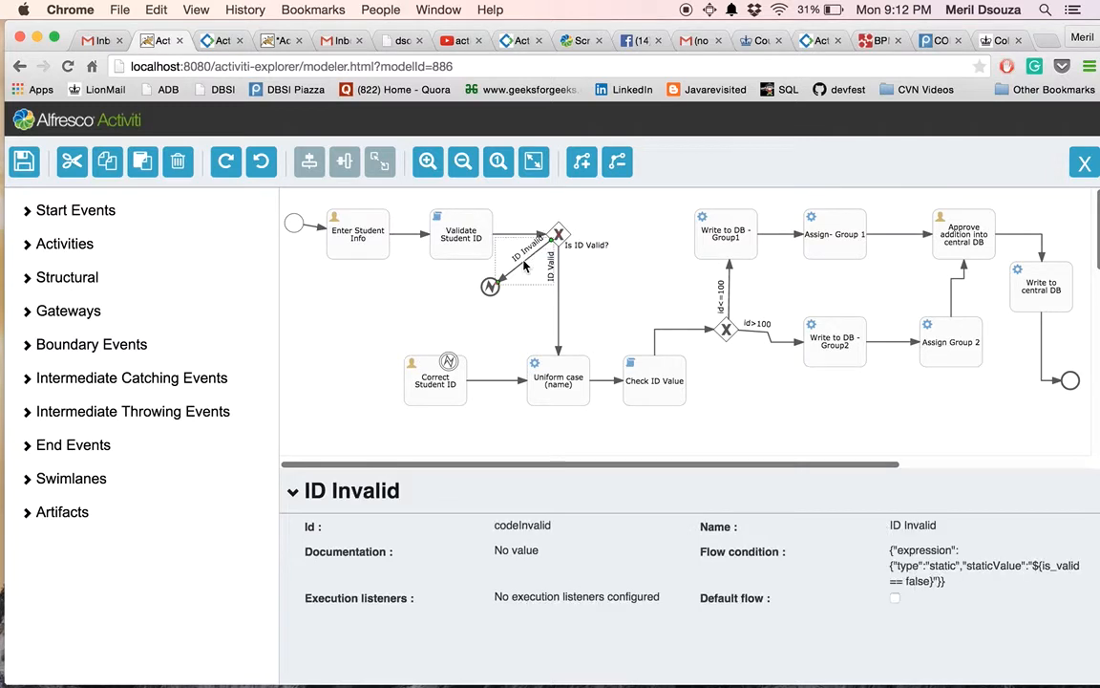
pyautogui.click(489, 286)
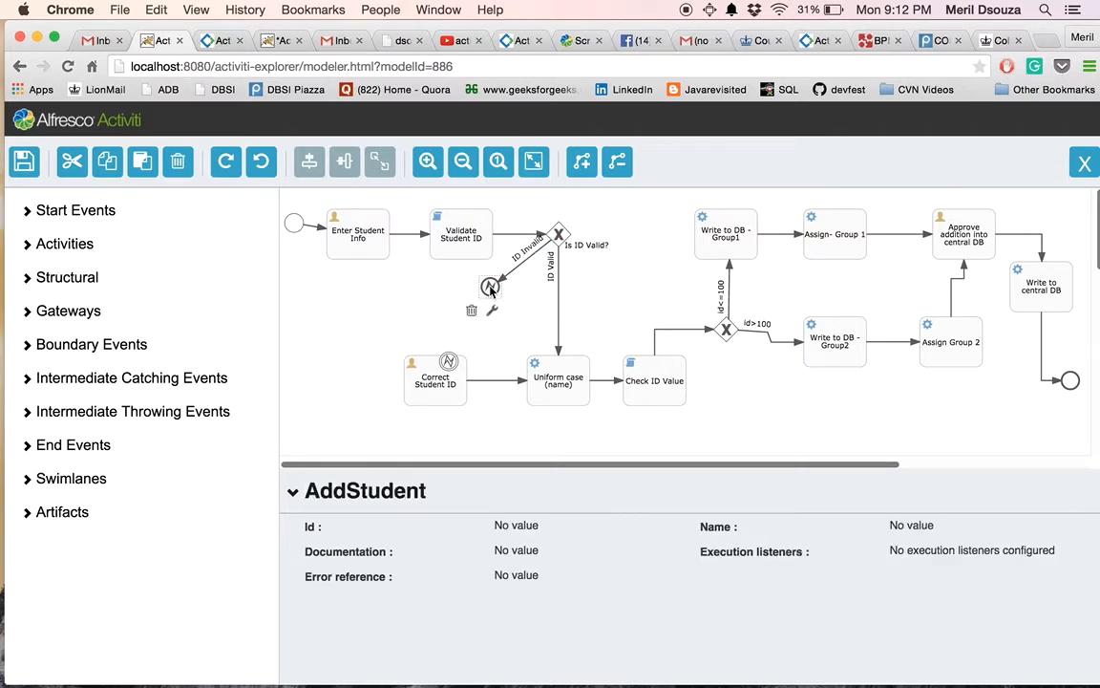
# Review the user assignment of the Correct Student ID task without changing it
pyautogui.click(440, 386)
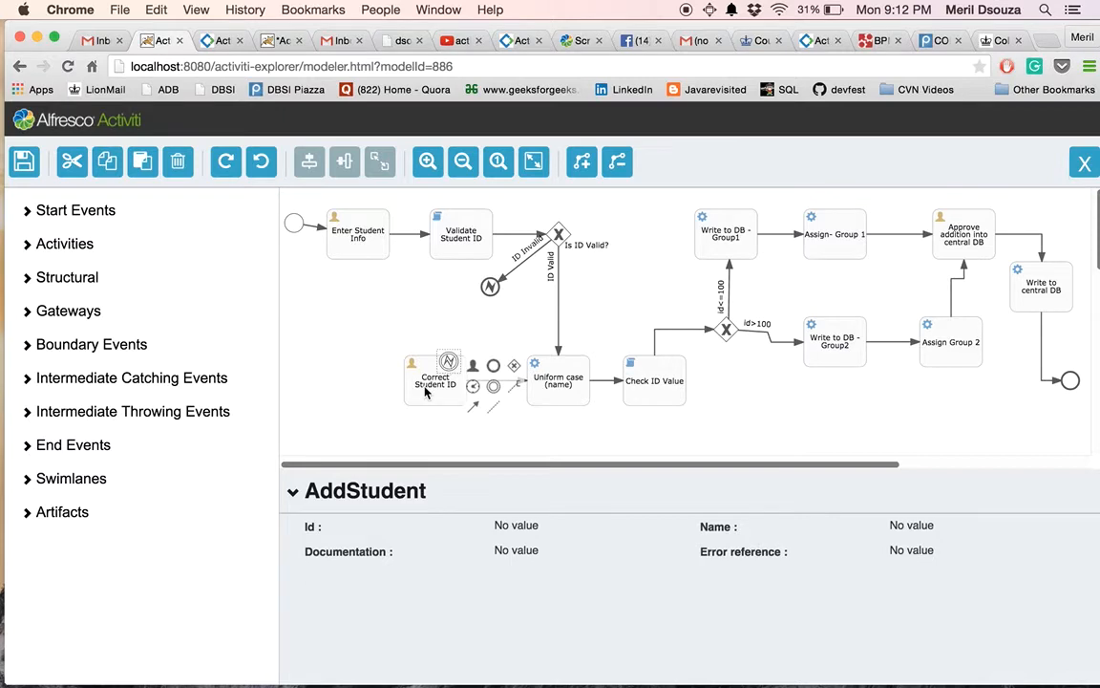
pyautogui.scroll(-2, 661, 644)
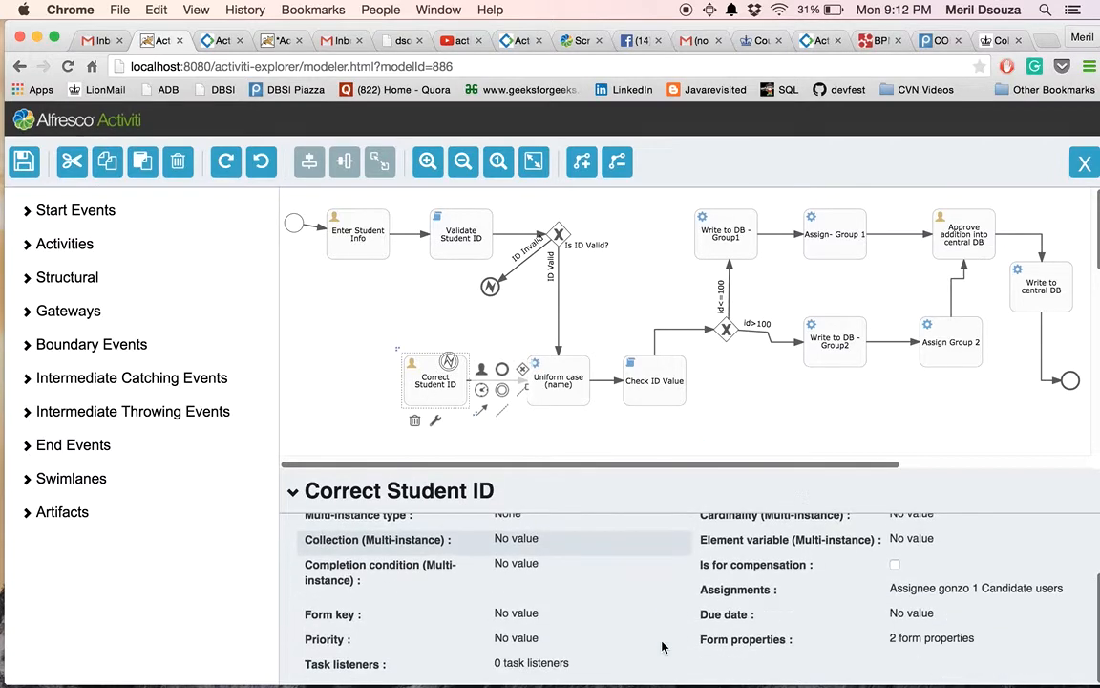
pyautogui.click(948, 594)
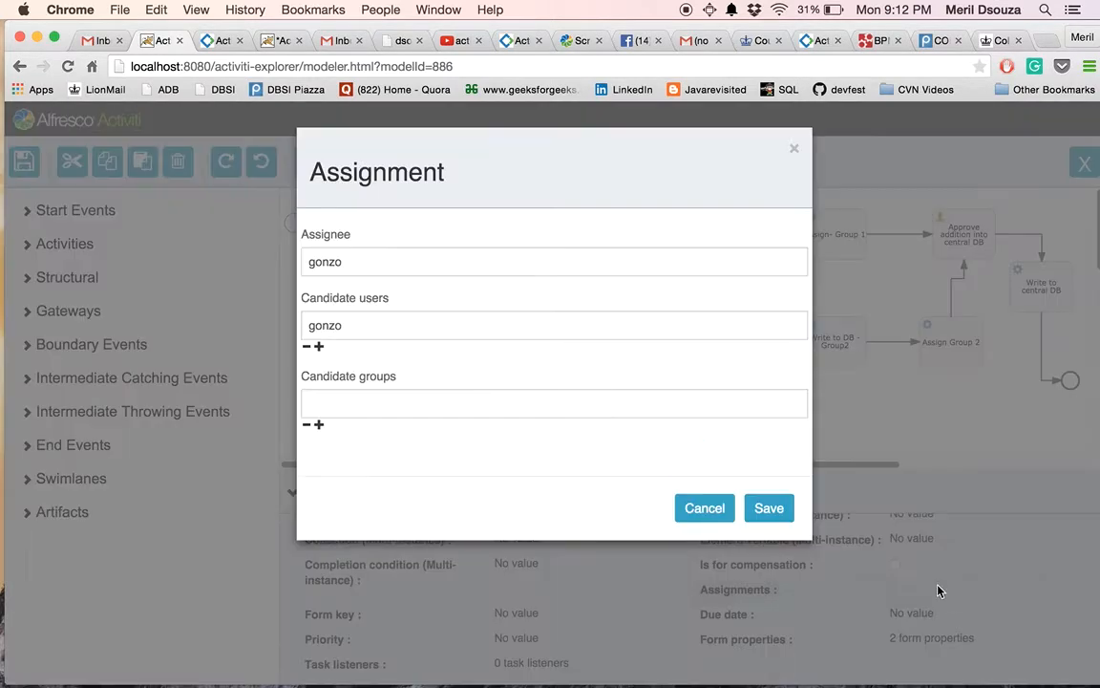
pyautogui.click(704, 510)
# Review the invalid_student_code_f and student_name_f3 form properties of the Correct Student ID task without saving changes
pyautogui.click(840, 641)
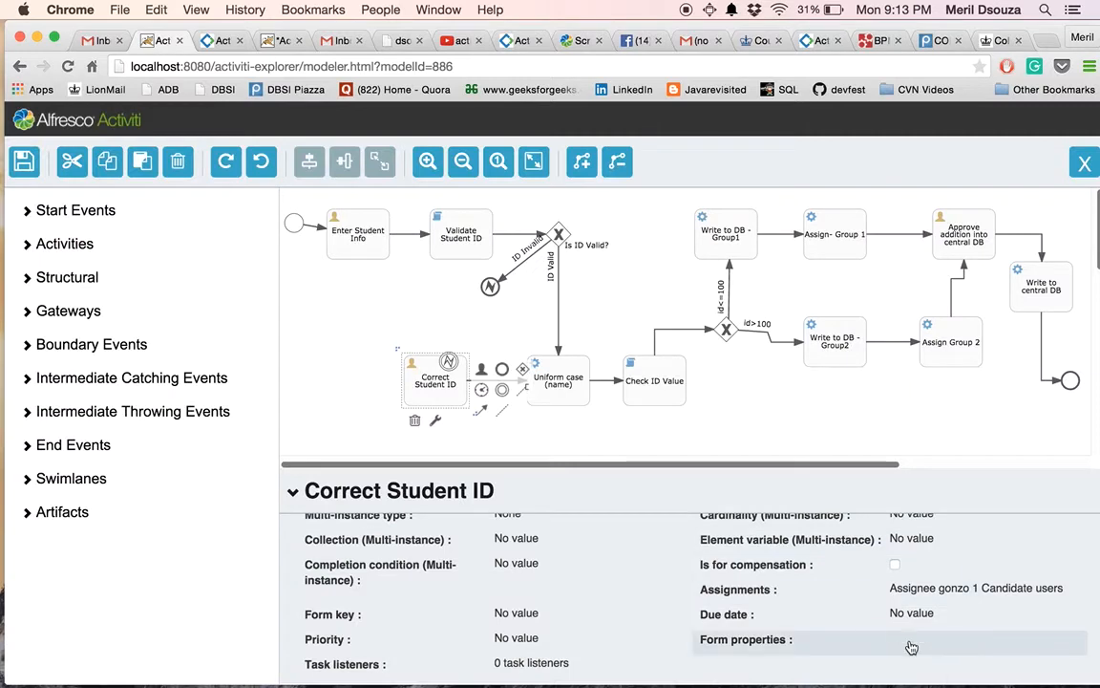
pyautogui.click(202, 261)
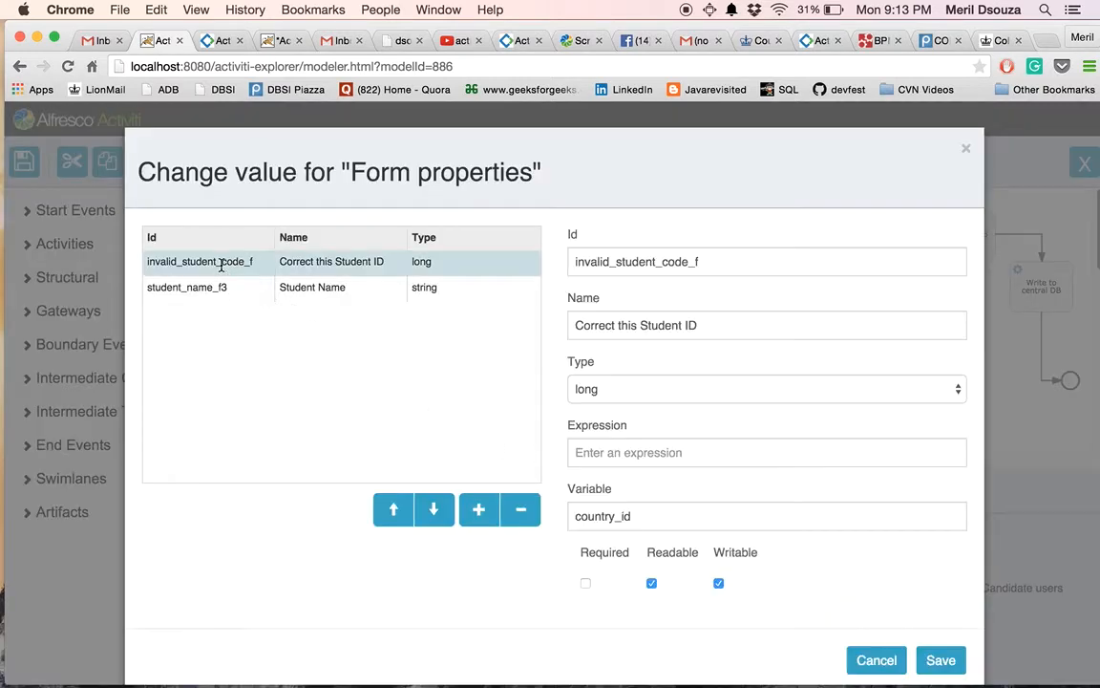
pyautogui.click(211, 286)
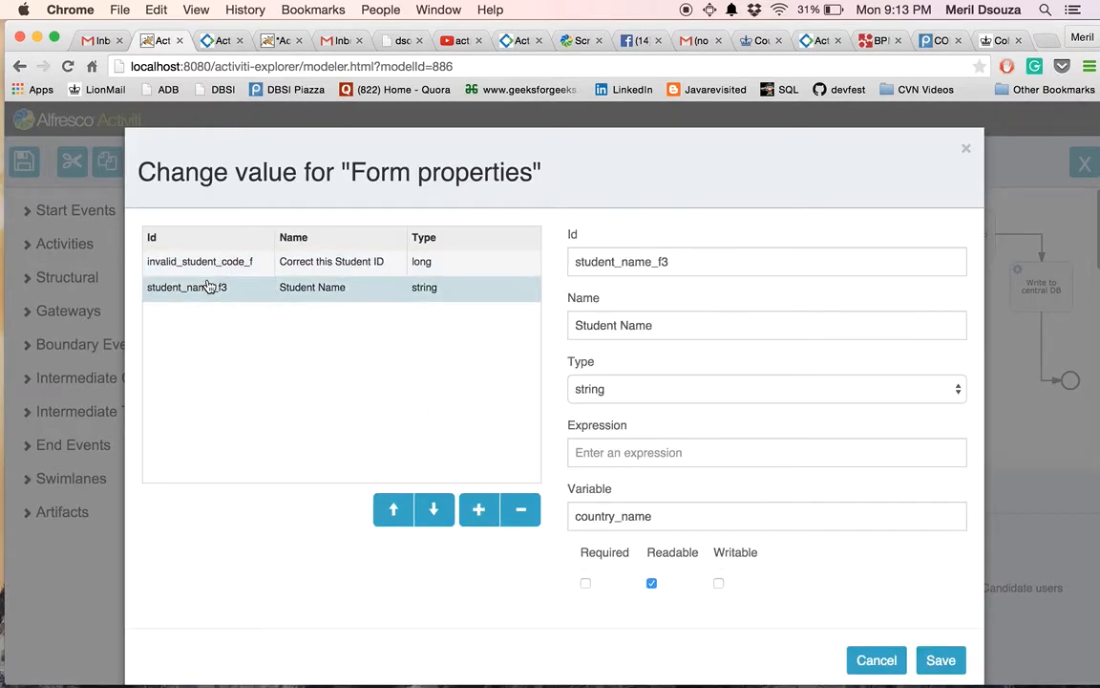
pyautogui.click(877, 659)
# Examine which class the Uniform case (name) service task uses
pyautogui.click(560, 387)
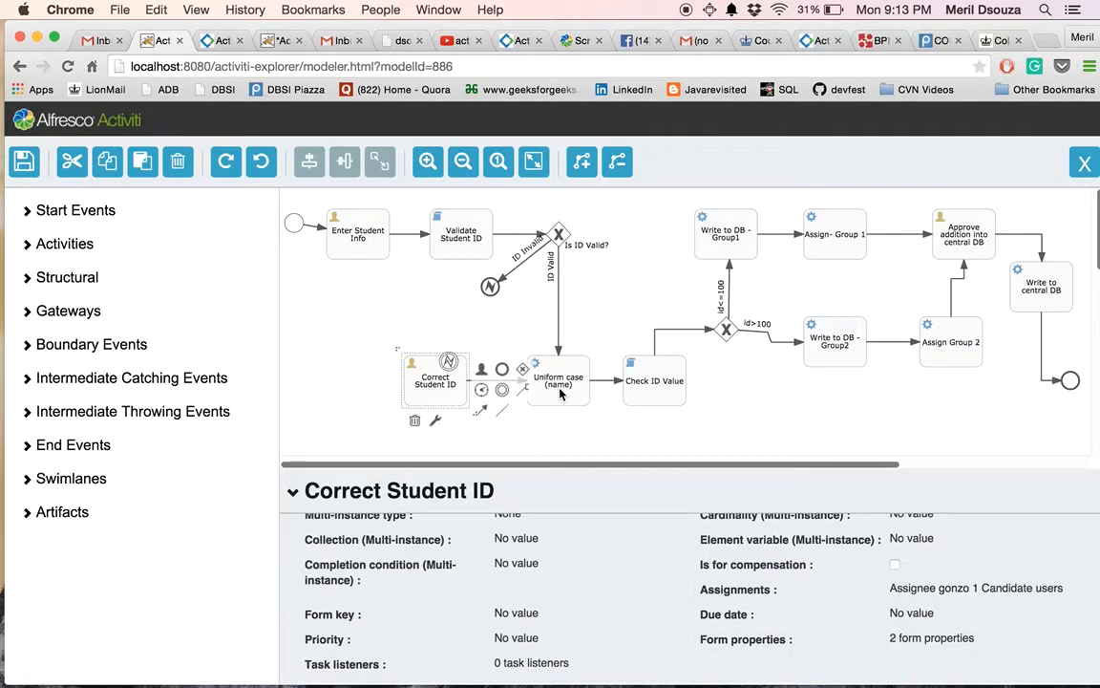
pyautogui.scroll(3, 550, 554)
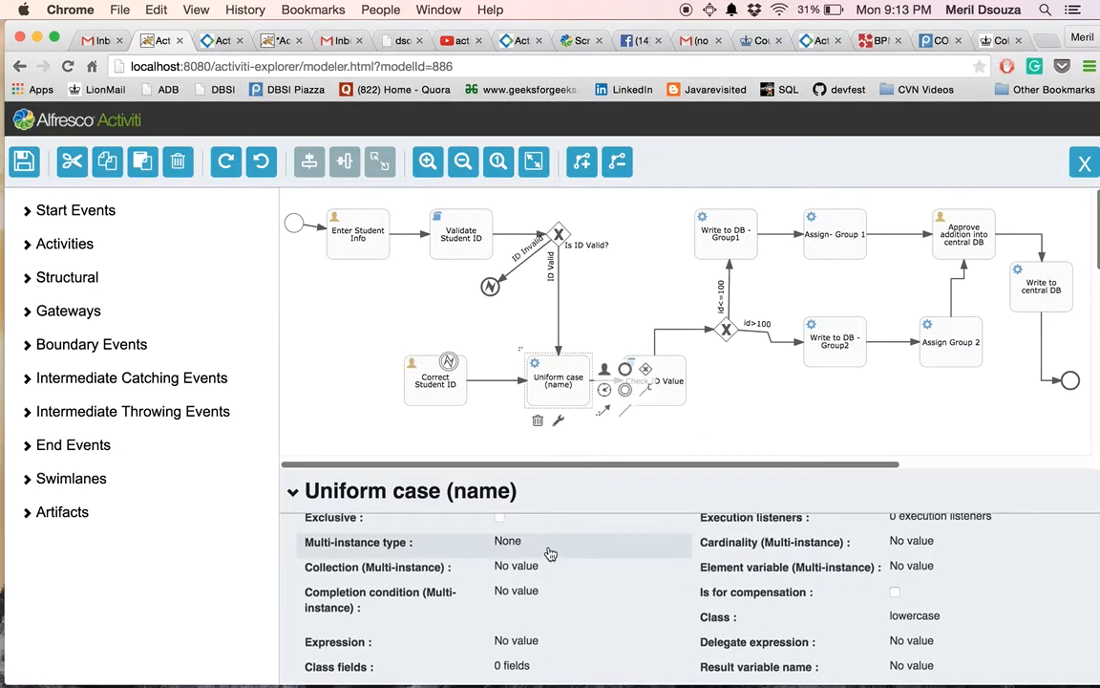
pyautogui.scroll(-3, 641, 625)
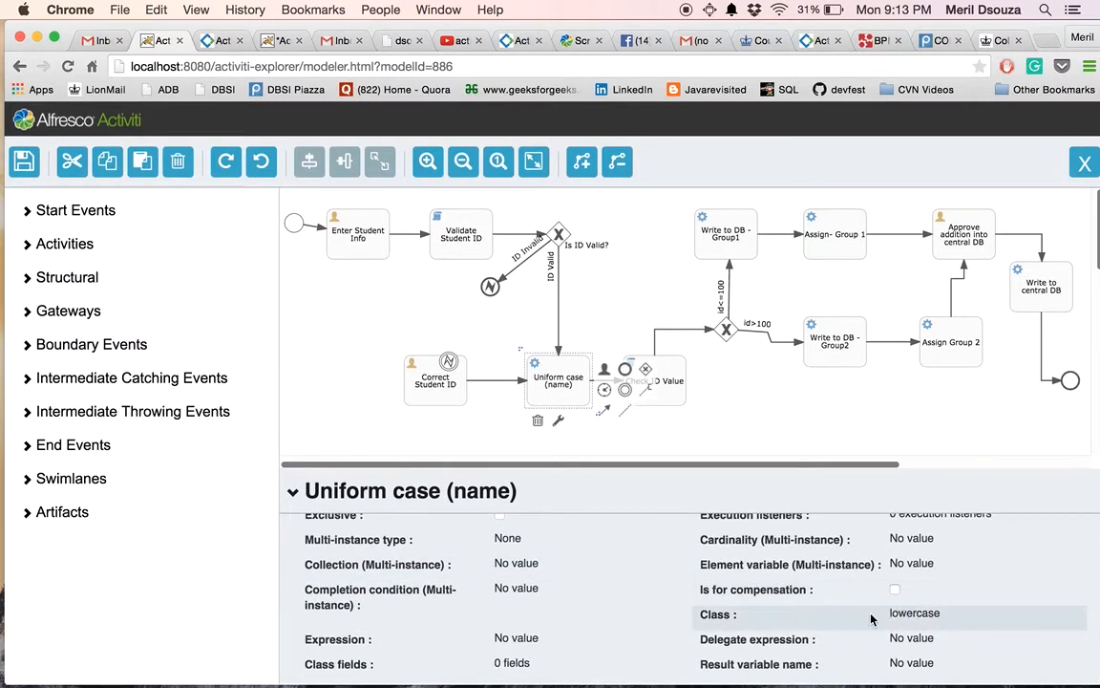
# Read the script of the Check ID Value task and close it without edits
pyautogui.click(672, 393)
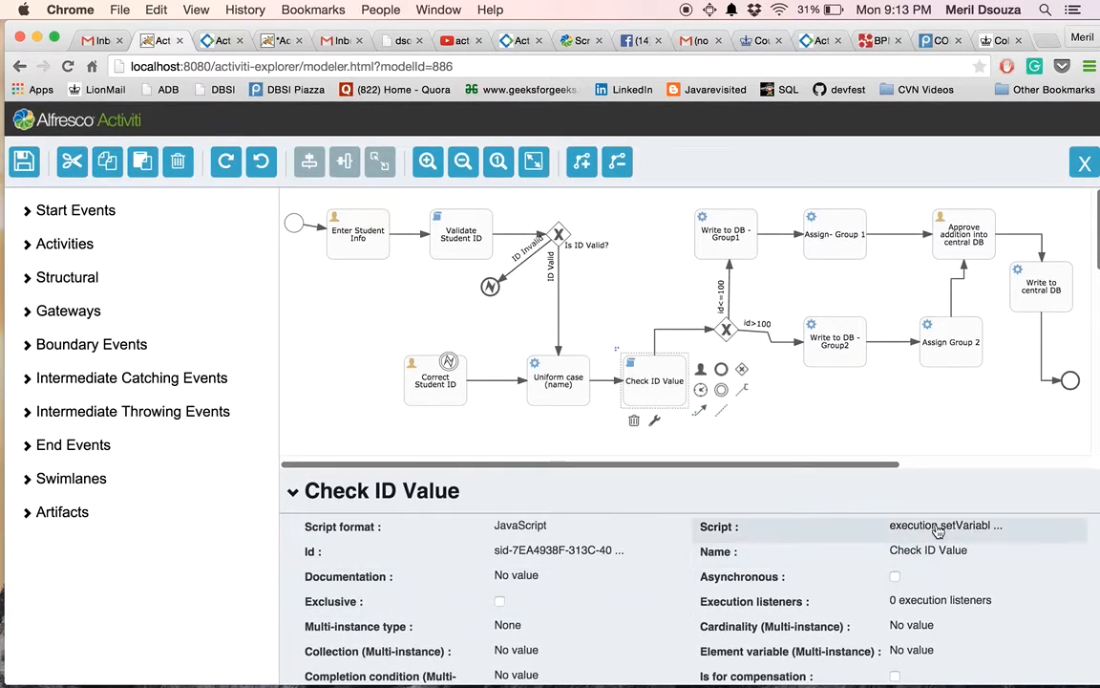
pyautogui.click(938, 532)
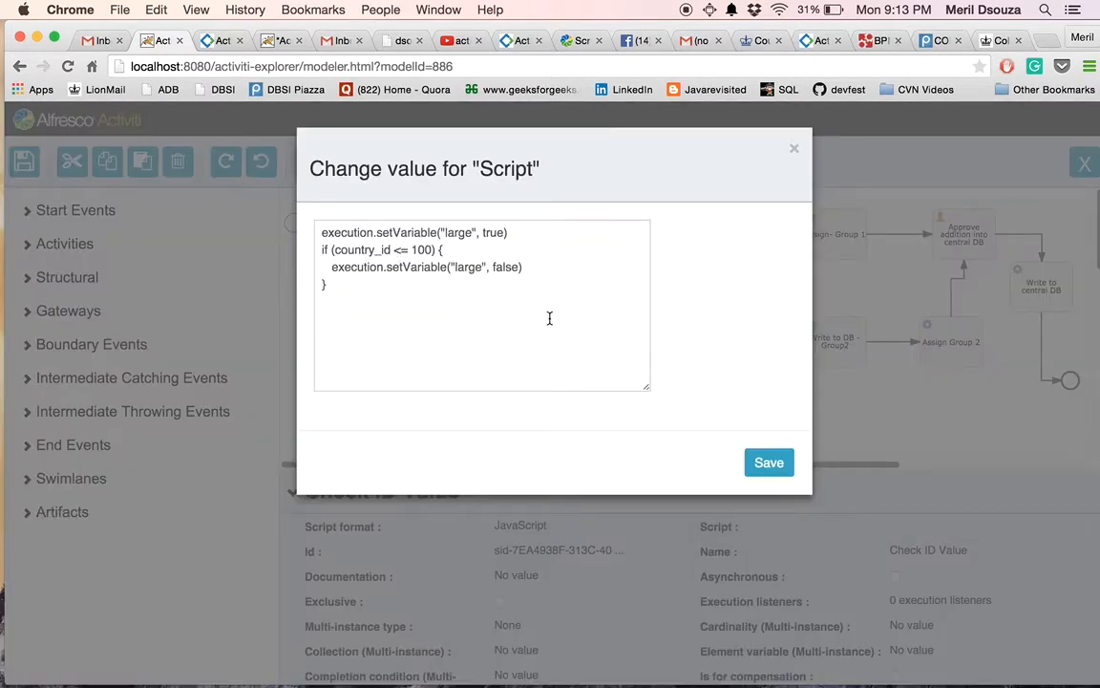
pyautogui.click(770, 464)
# Inspect the gateway after Check ID Value and the flow conditions of its id<=100 and id>100 branches
pyautogui.click(726, 330)
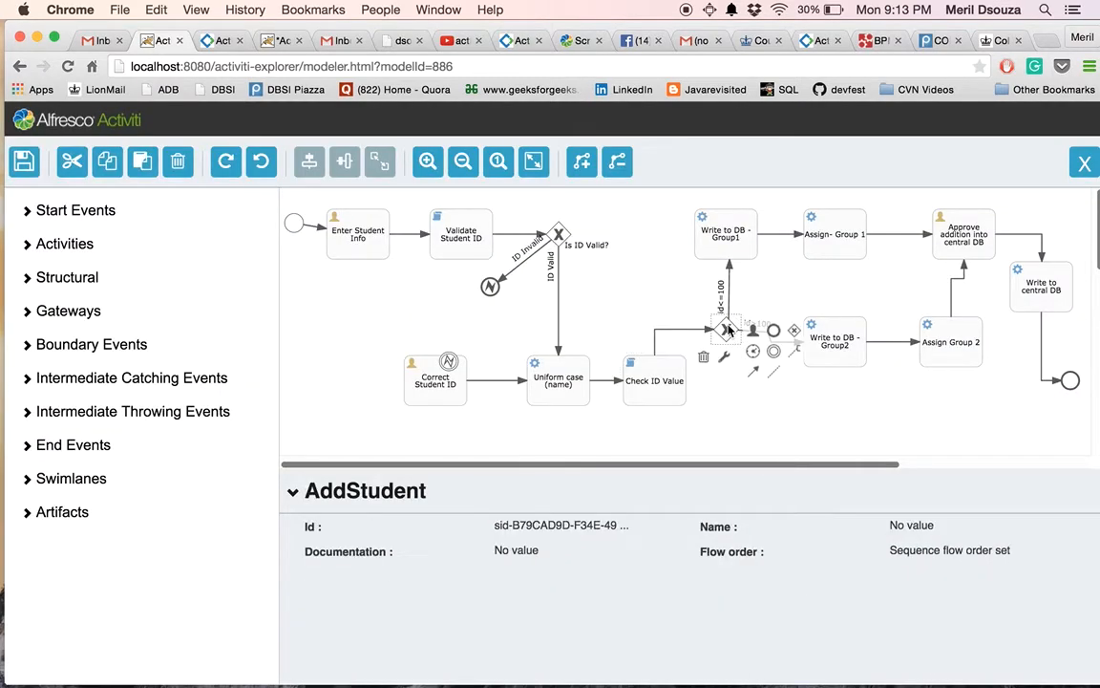
pyautogui.click(728, 327)
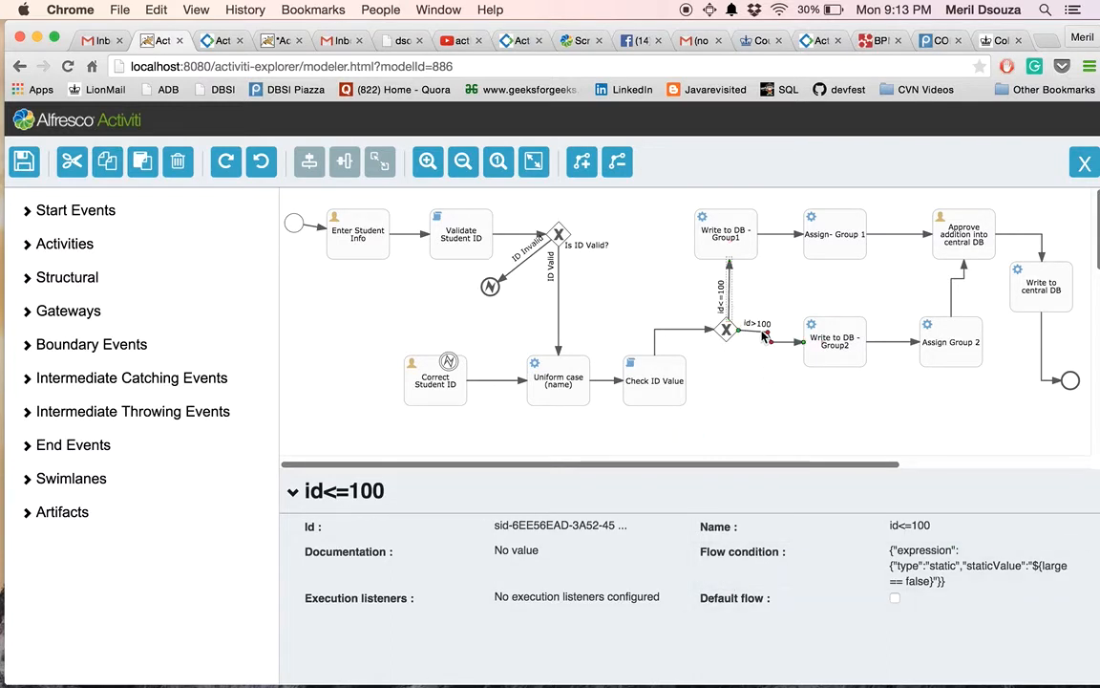
pyautogui.click(764, 334)
# Examine the classes set on the Write to DB - Group1 and Assign- Group 1 service tasks
pyautogui.click(724, 239)
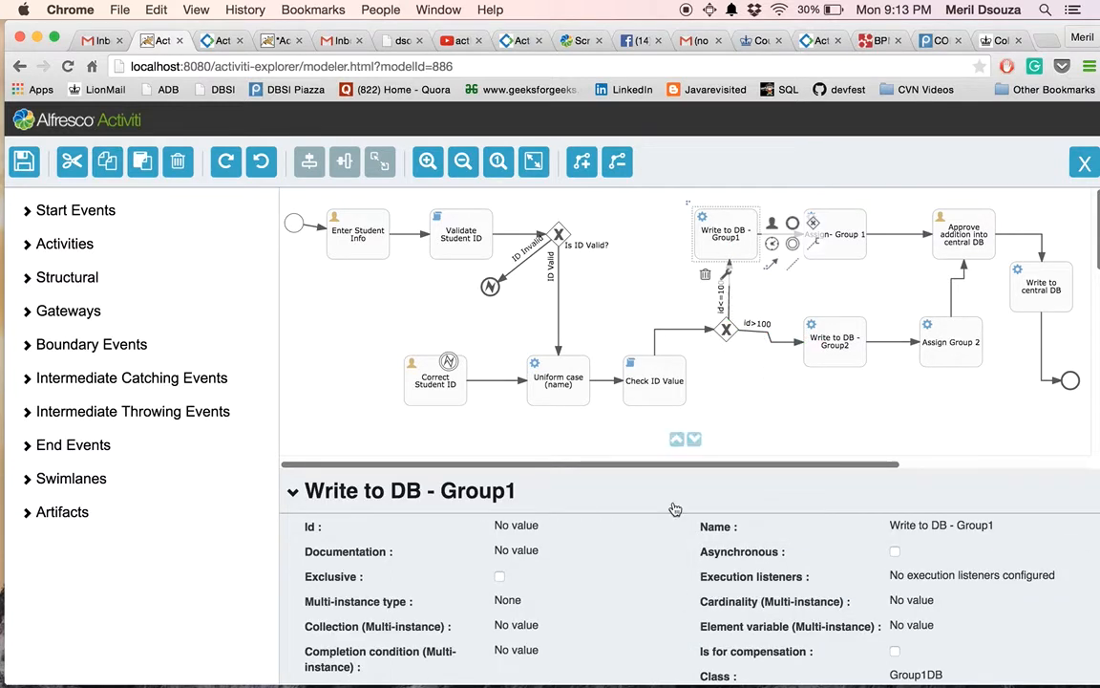
pyautogui.scroll(-2, 611, 596)
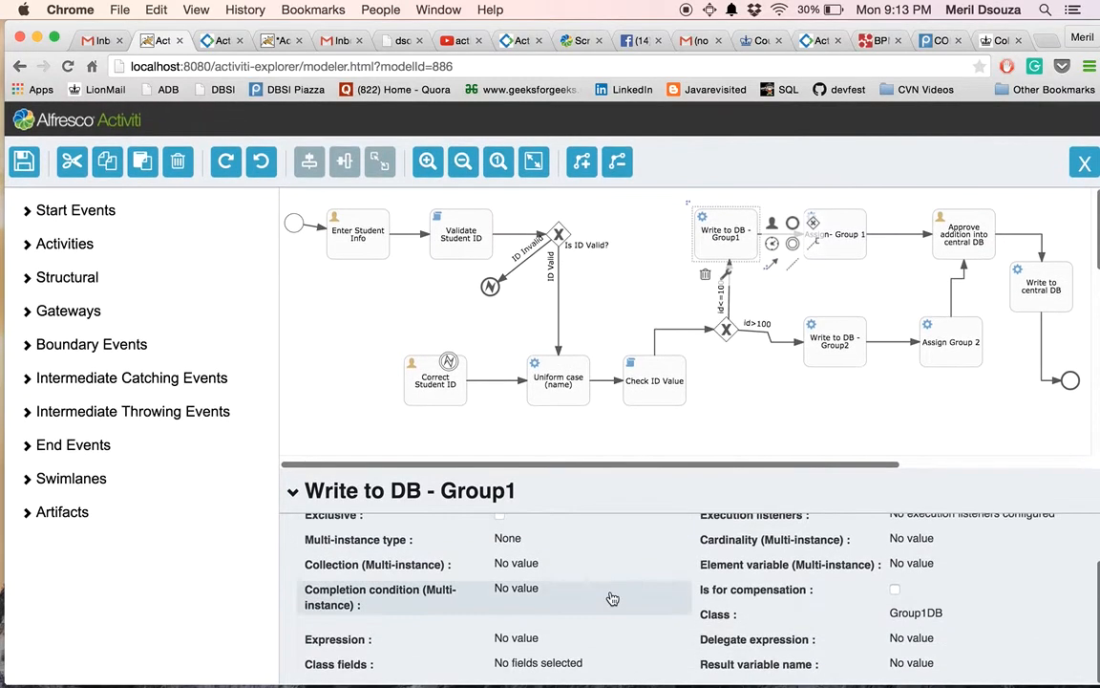
pyautogui.click(839, 240)
pyautogui.scroll(2, 625, 554)
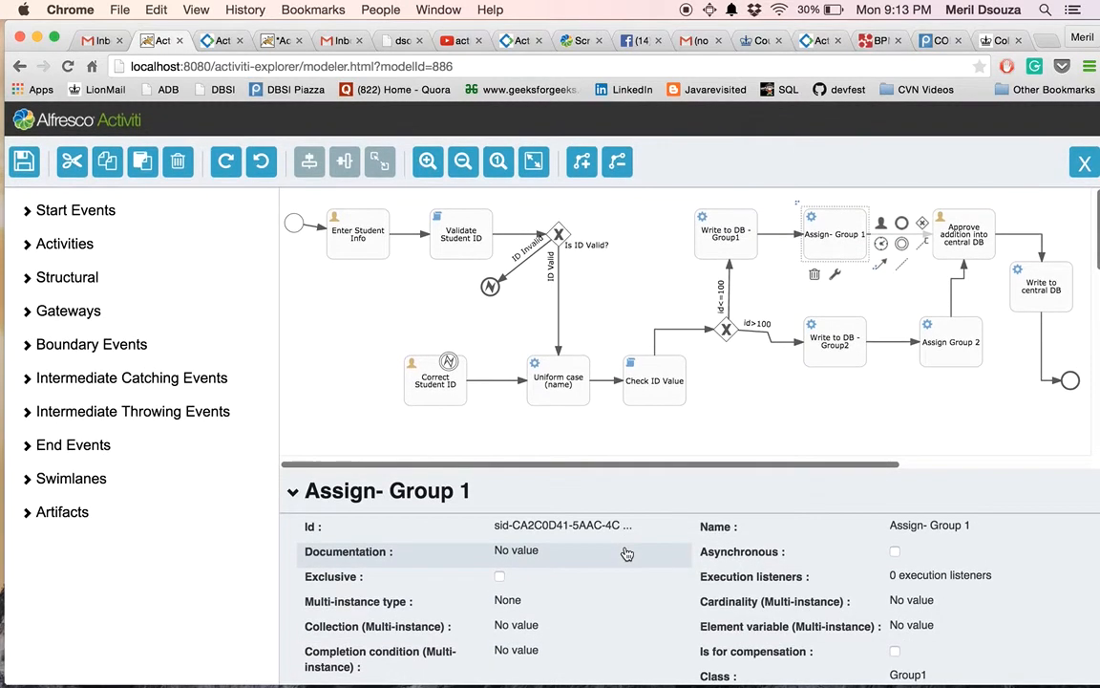
pyautogui.scroll(-3, 626, 554)
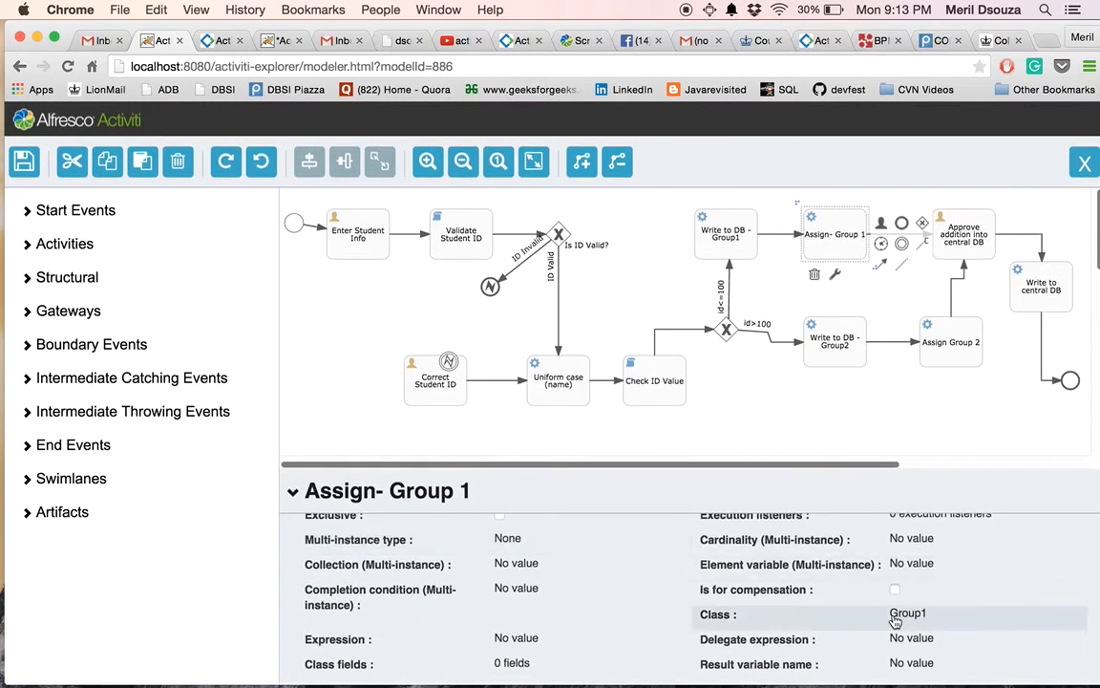
# Examine the classes set on the Write to DB - Group2 and Assign Group 2 service tasks
pyautogui.click(974, 242)
pyautogui.click(822, 345)
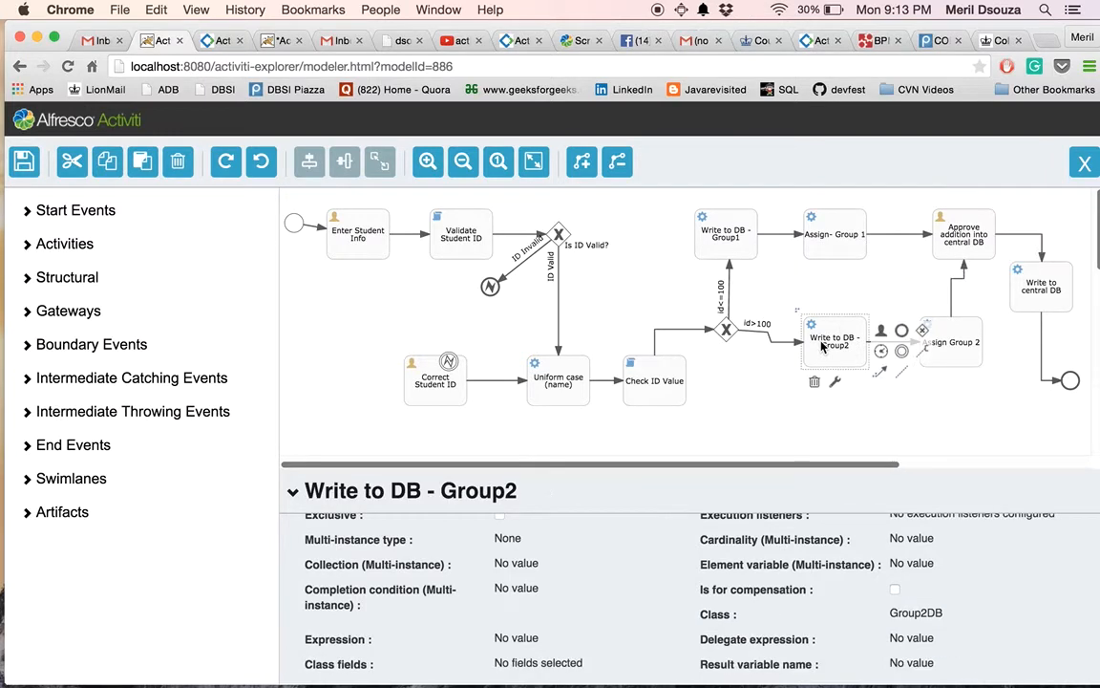
pyautogui.click(950, 342)
# Review the user assignment of the Approve addition into central DB task without changing it
pyautogui.click(976, 246)
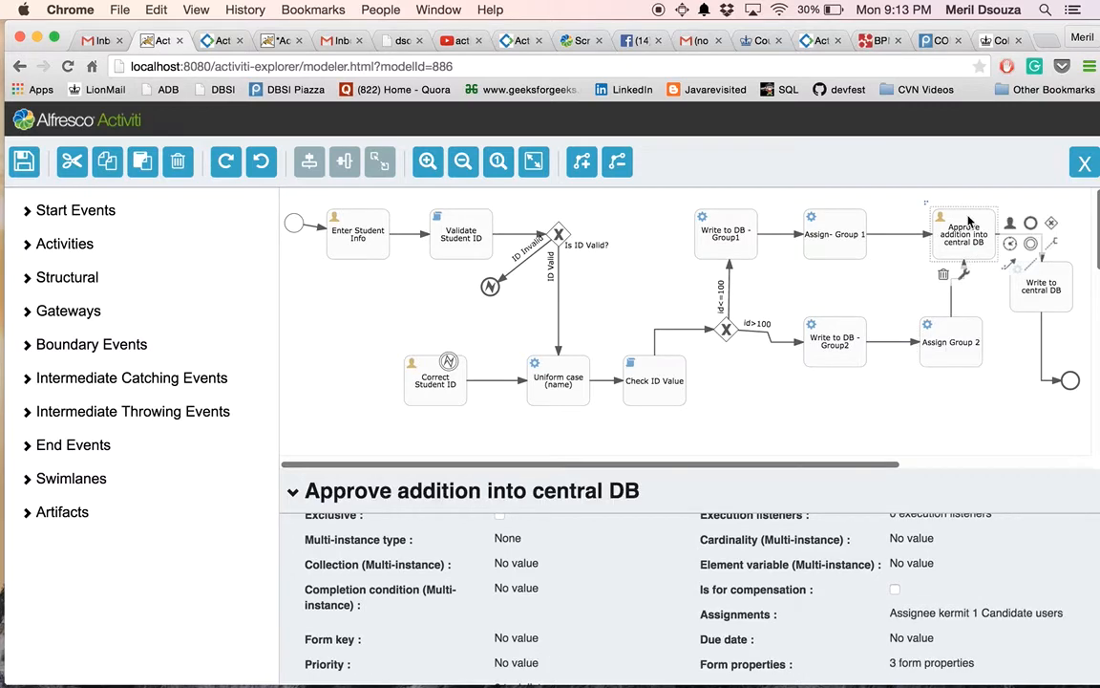
pyautogui.scroll(1, 754, 563)
pyautogui.scroll(1, 748, 586)
pyautogui.scroll(-3, 917, 577)
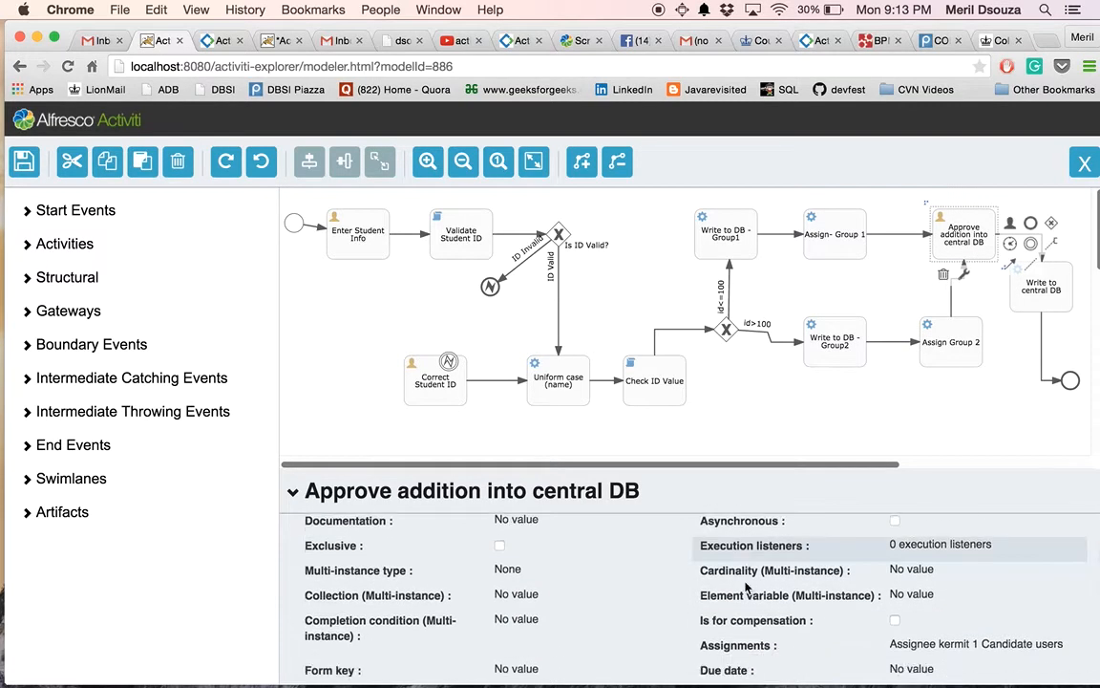
pyautogui.click(971, 585)
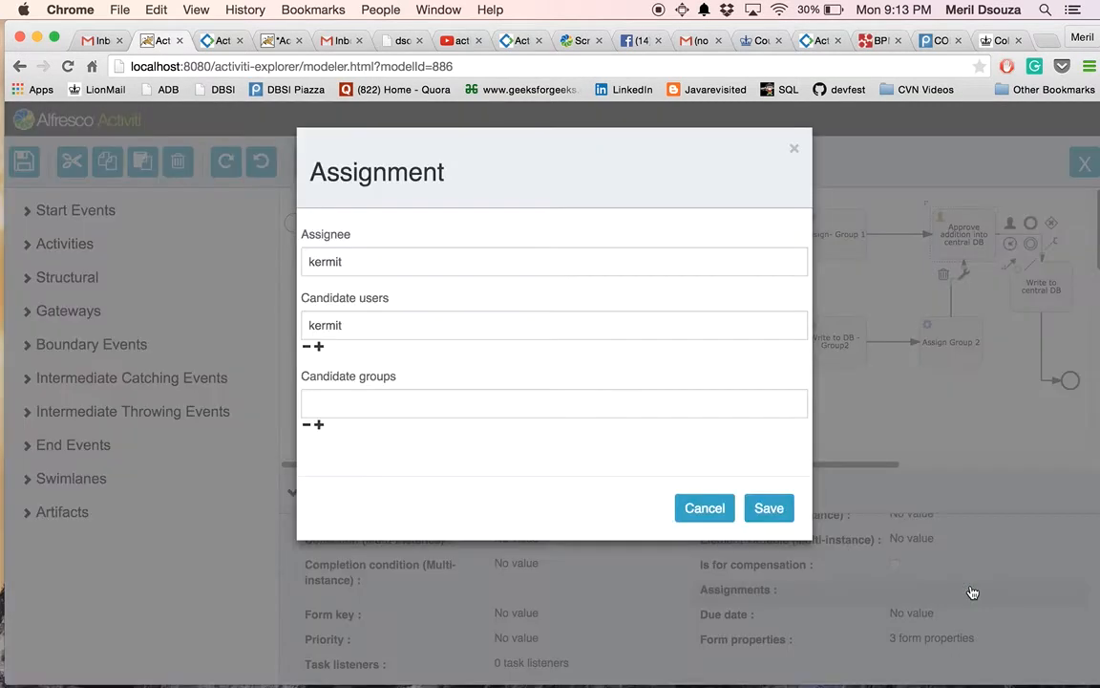
pyautogui.click(704, 508)
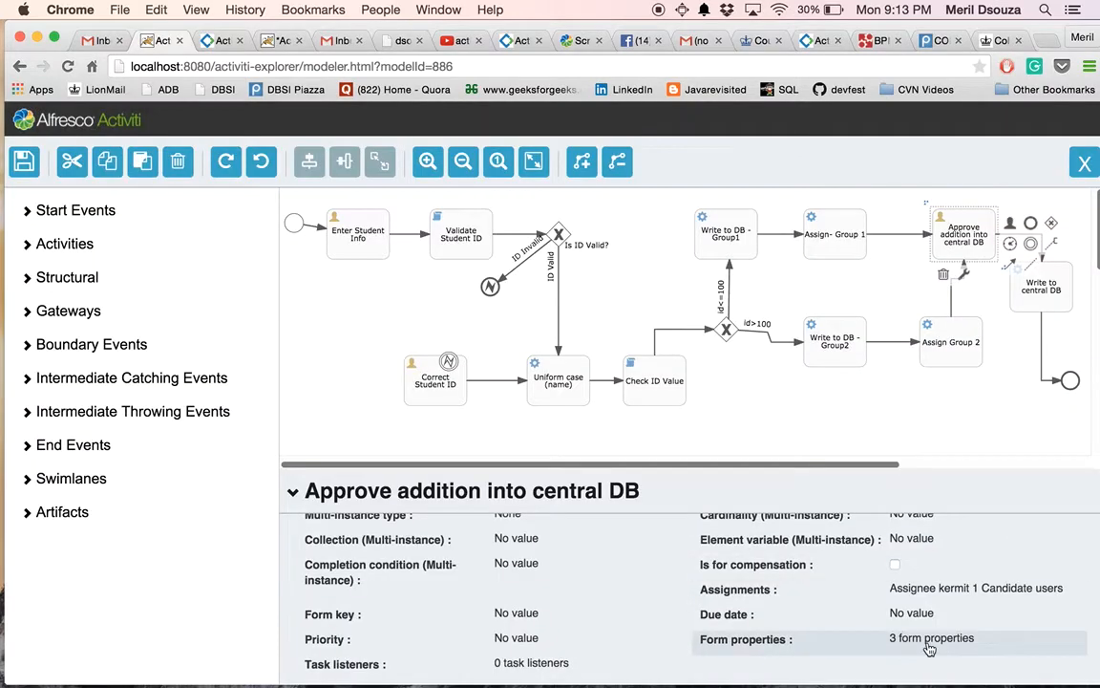
# Review the validate_id_f2, validate_name_f2 and approve_f2 form properties of the Approve addition into central DB task
pyautogui.click(929, 640)
pyautogui.click(214, 271)
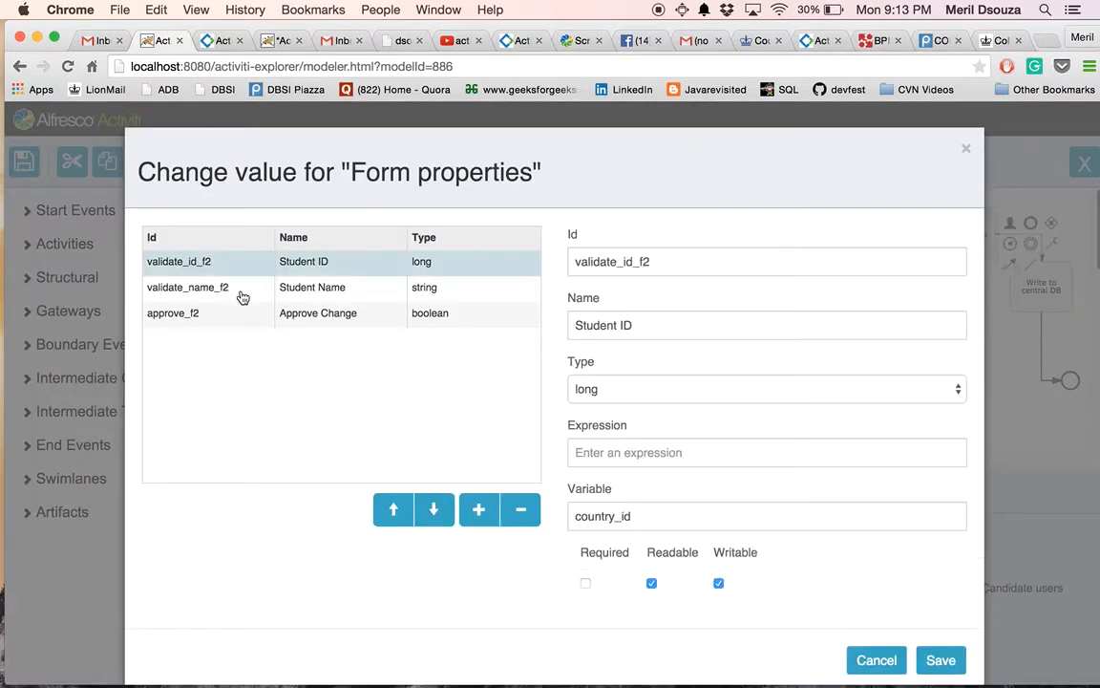
pyautogui.click(234, 291)
pyautogui.click(230, 323)
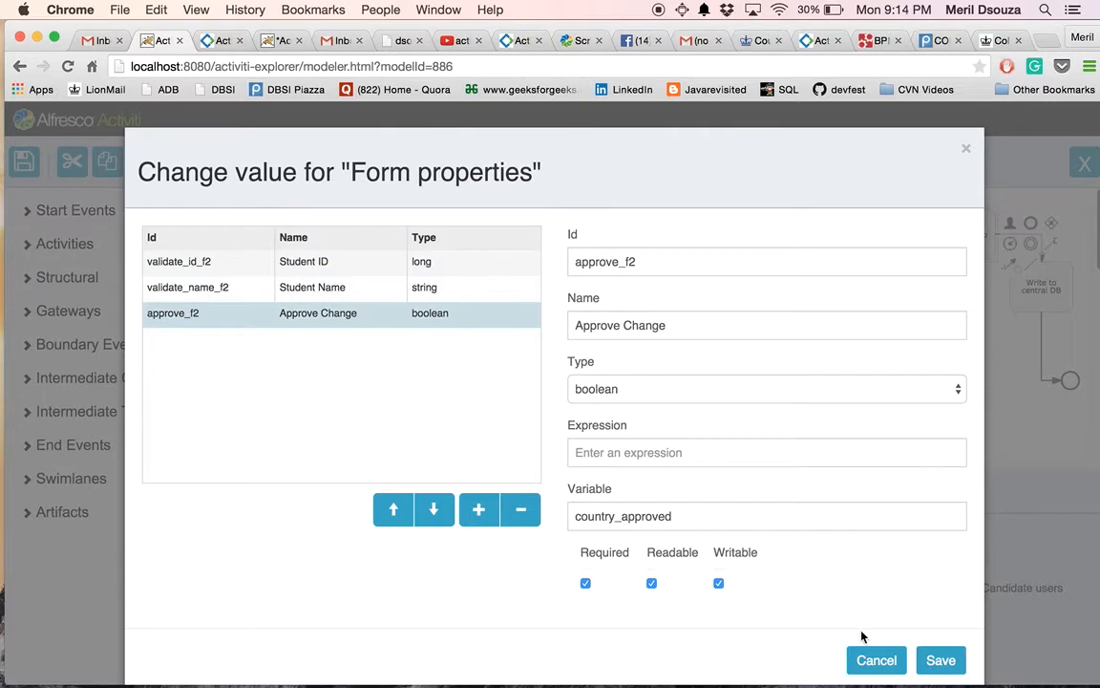
# Leave the form properties unchanged and examine the class of the Write to central DB service task and the end event
pyautogui.click(869, 659)
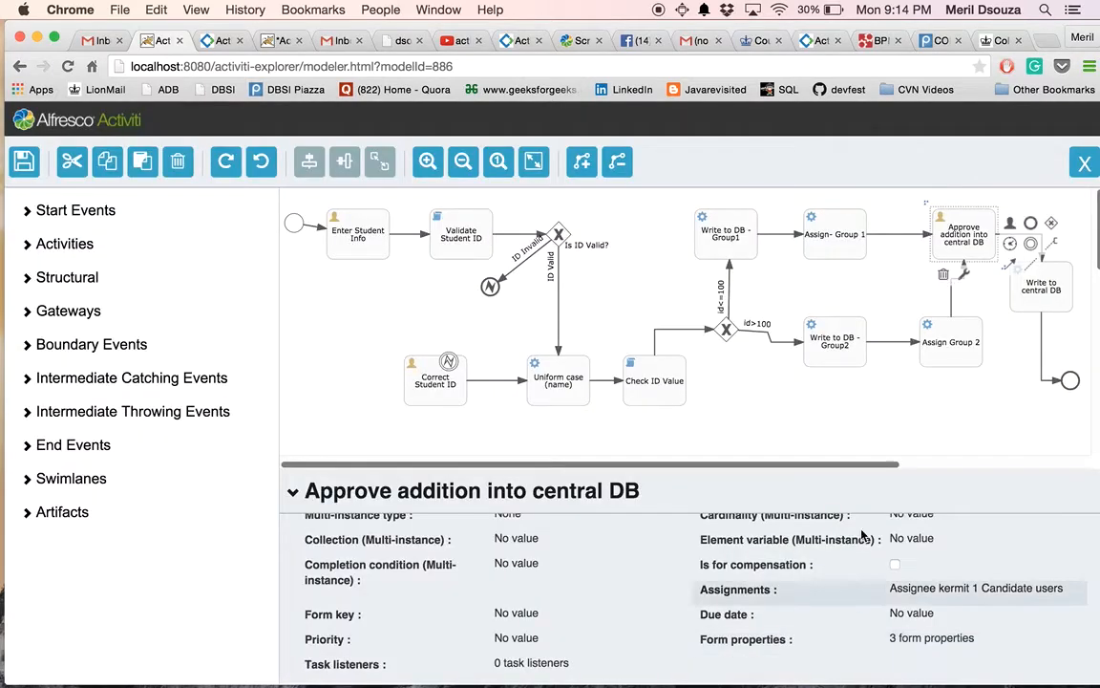
pyautogui.click(1041, 287)
pyautogui.scroll(3, 633, 571)
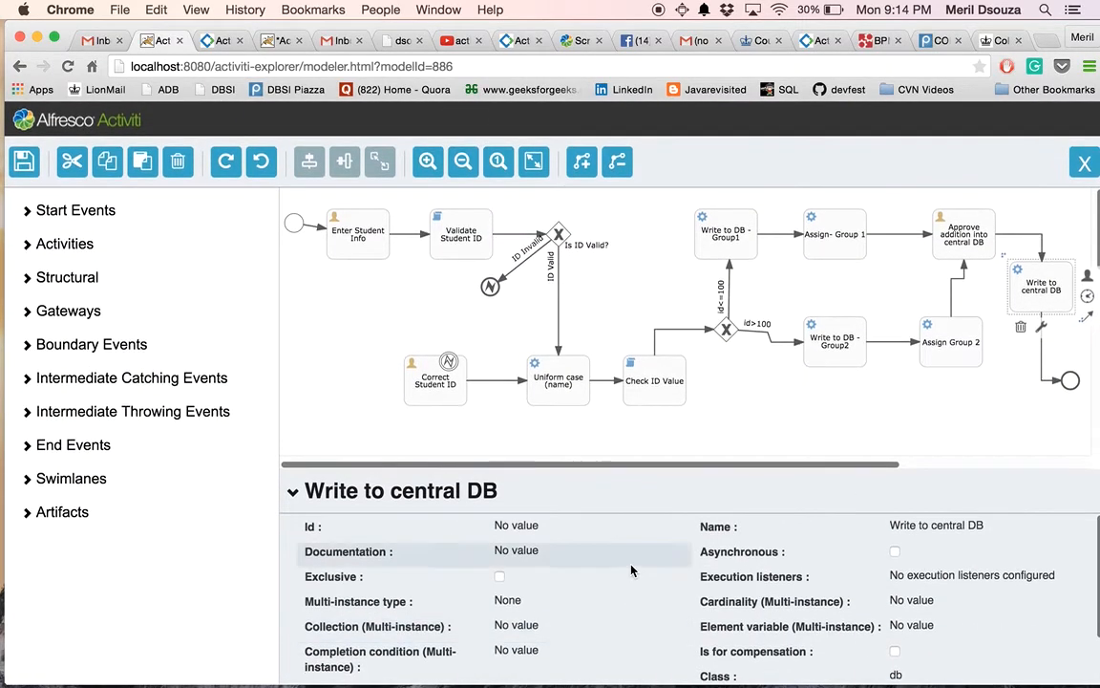
pyautogui.scroll(-3, 633, 571)
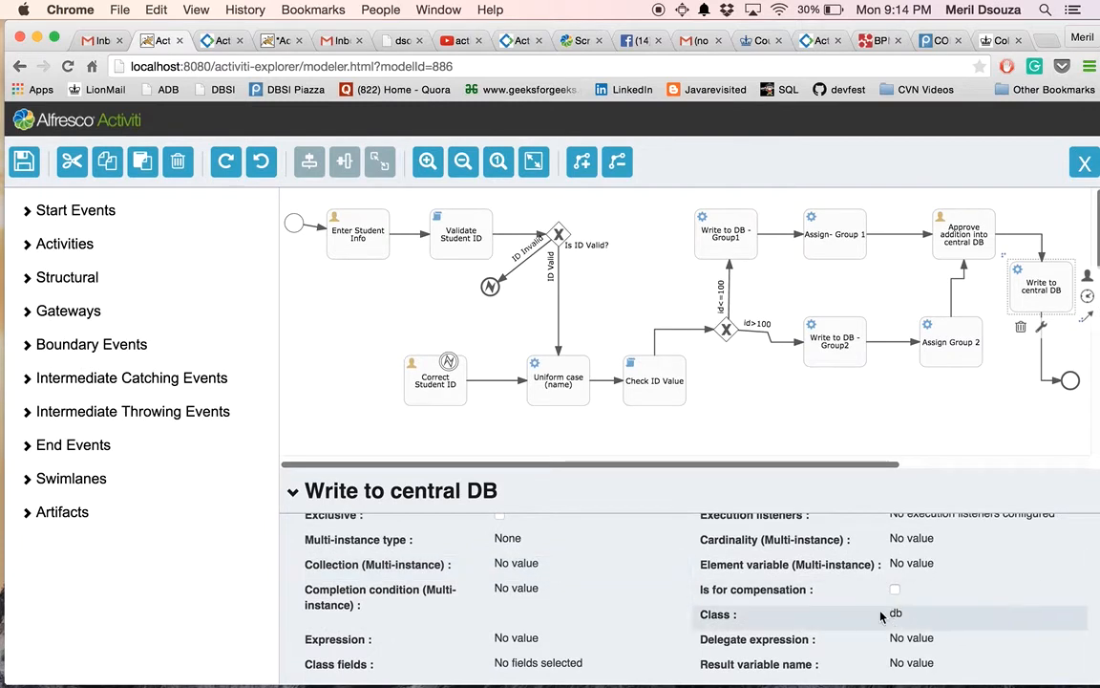
pyautogui.click(1068, 381)
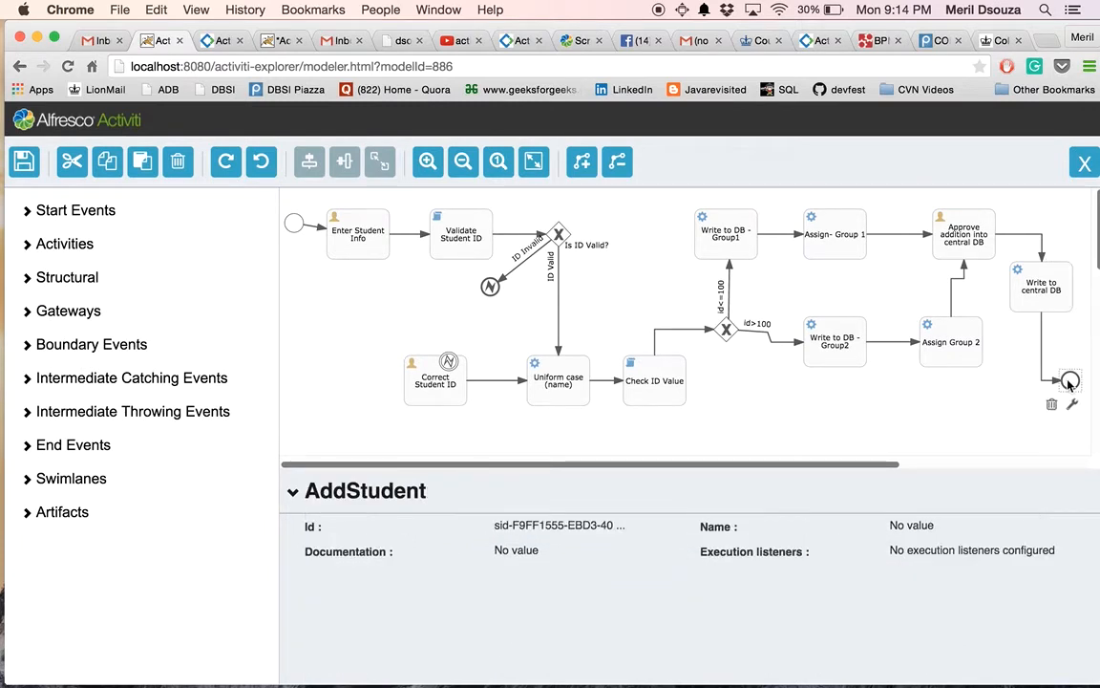
pyautogui.click(759, 428)
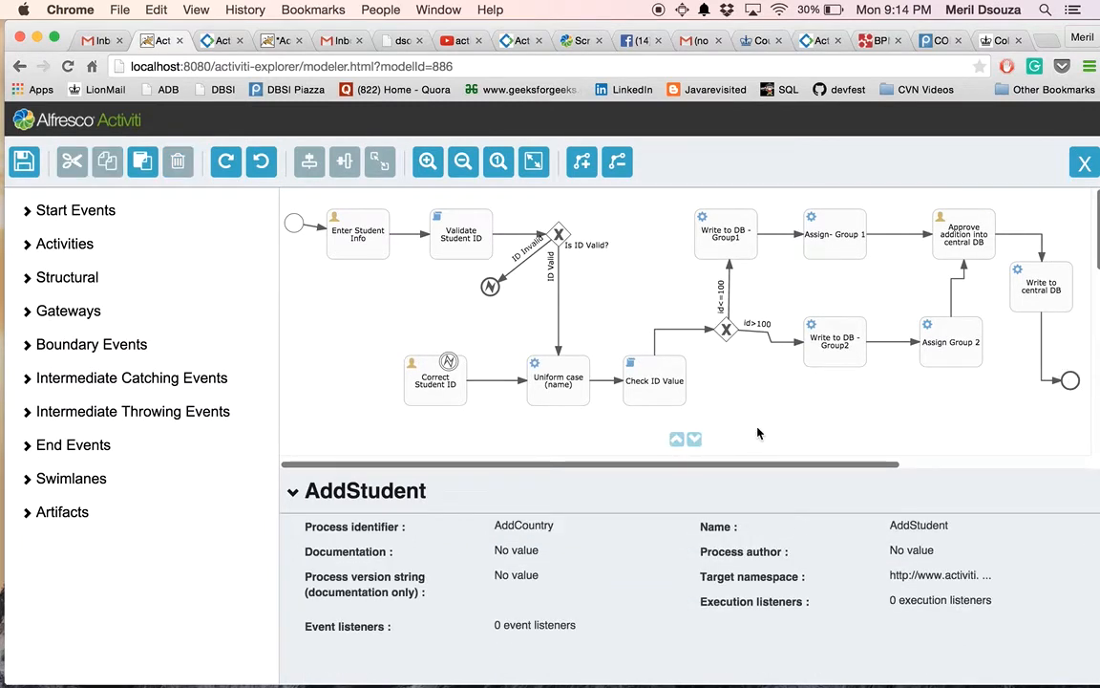
# Switch to the Terminal window running mysql and query all rows of the activ table
pyautogui.moveTo(791, 676)
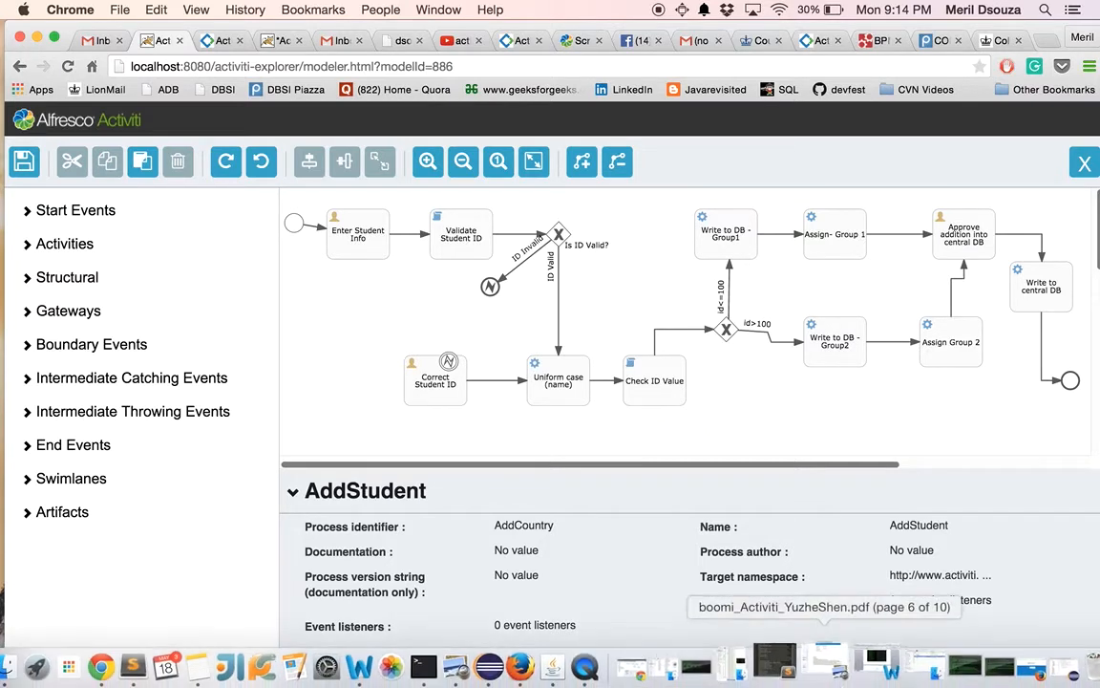
pyautogui.rightClick(453, 654)
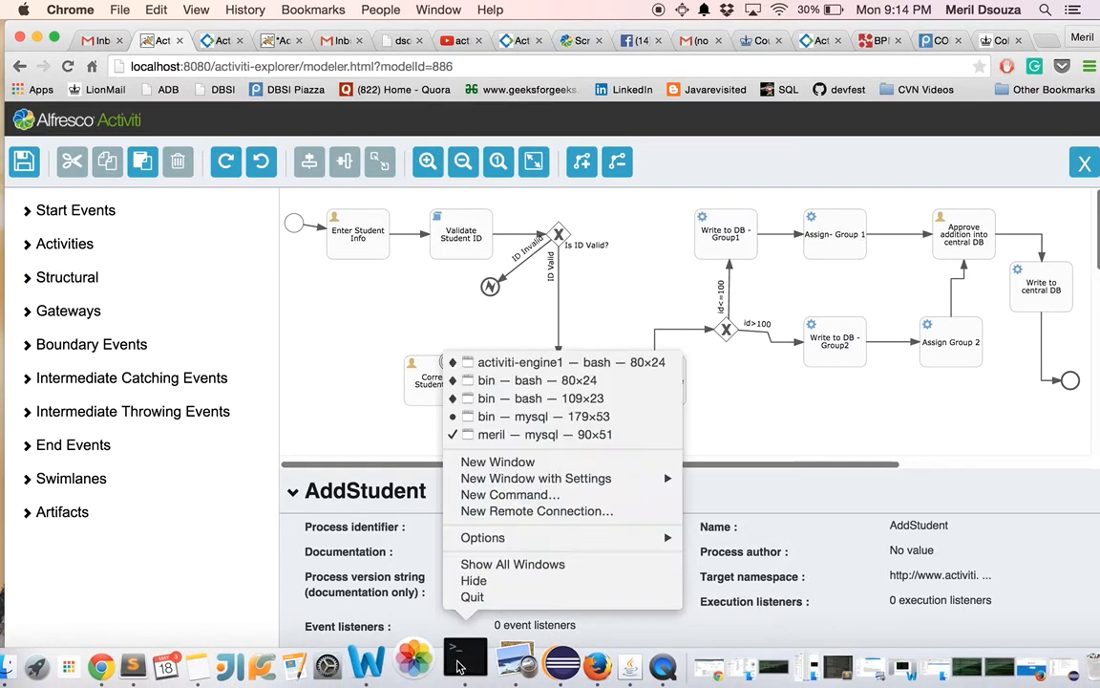
pyautogui.click(530, 435)
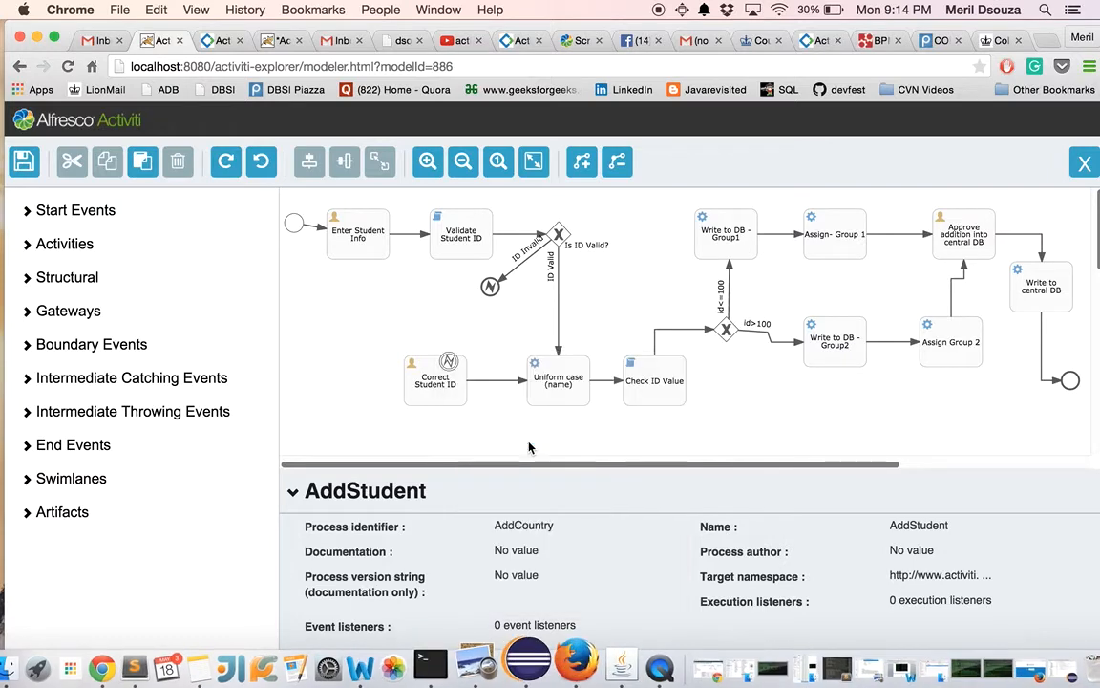
pyautogui.press('Up')
pyautogui.press('Up')
pyautogui.press('Up')
pyautogui.press('Up')
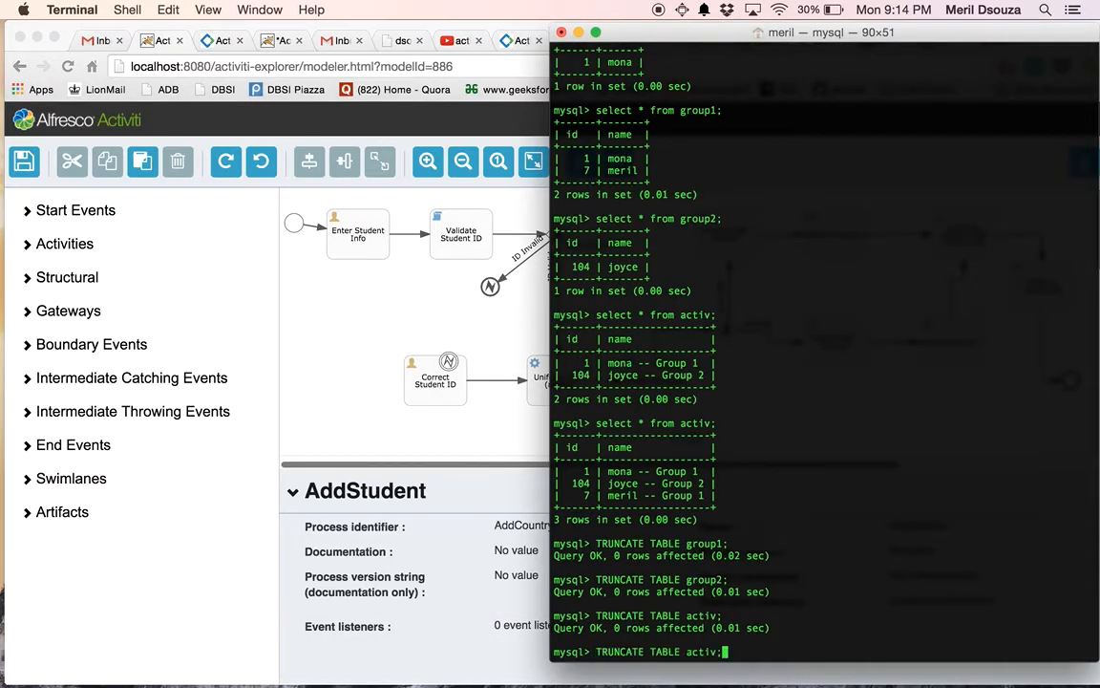
pyautogui.press('Up')
pyautogui.press('Up')
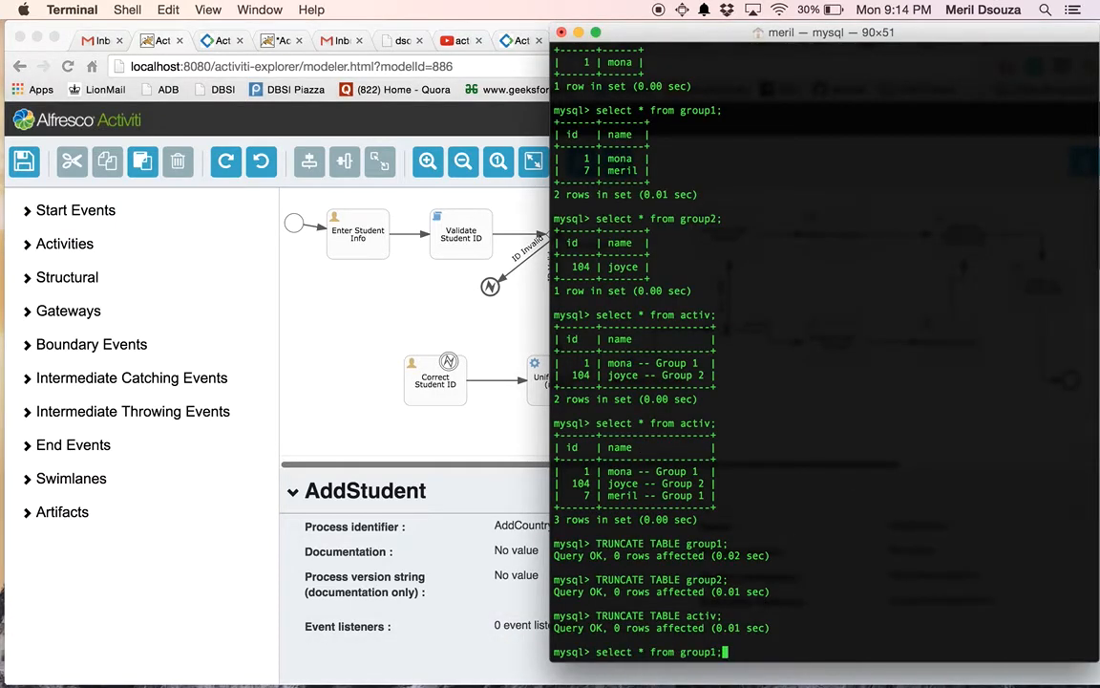
pyautogui.press('Down')
pyautogui.press('Down')
pyautogui.press('Return')
# Query all rows of the group1 table with select * from group1;
pyautogui.press('Up')
pyautogui.press('Up')
pyautogui.press('Up')
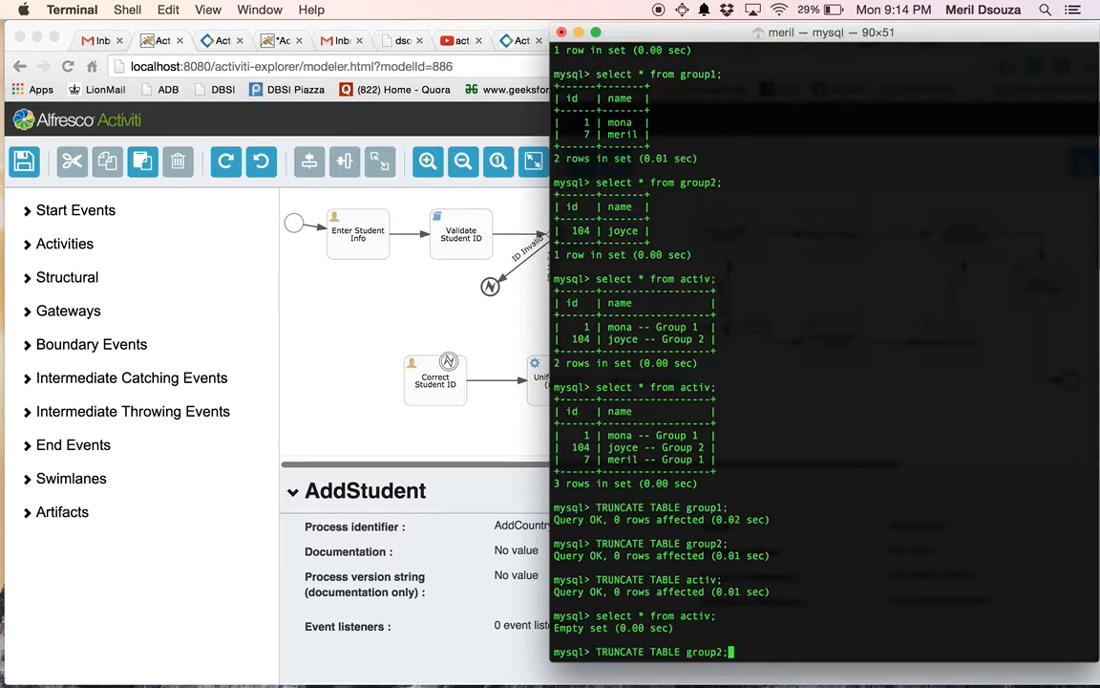
pyautogui.press('Up')
pyautogui.press('Up')
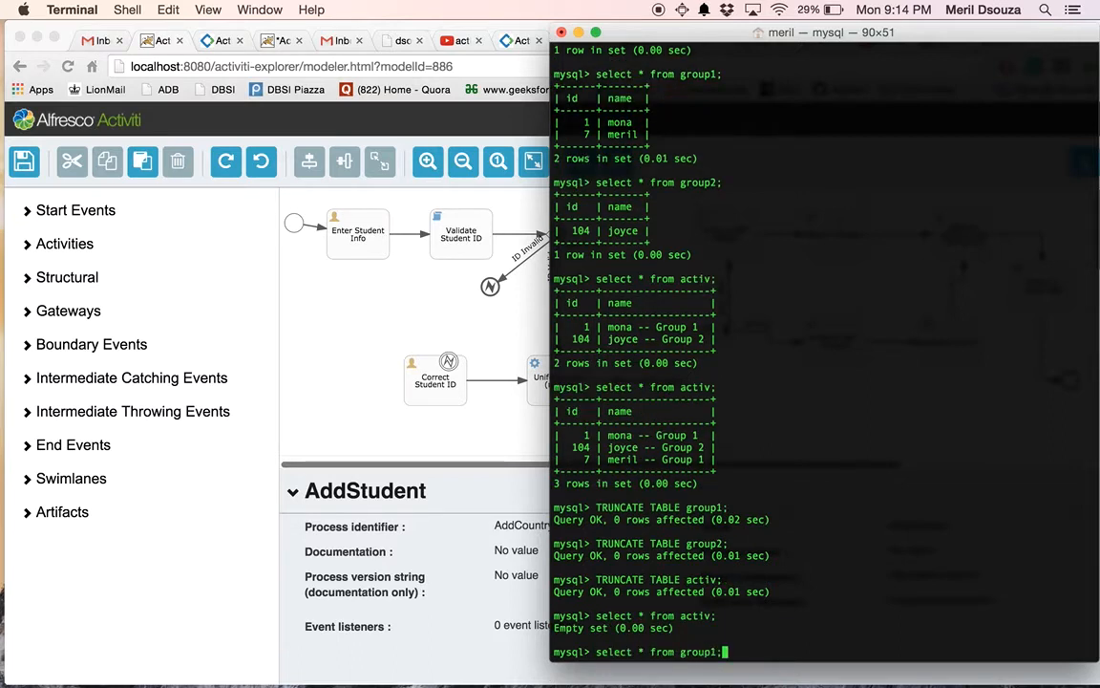
pyautogui.press('Return')
# Query all rows of the group2 table with select * from group2;
pyautogui.press('Up')
pyautogui.press('Up')
pyautogui.press('Up')
pyautogui.press('Up')
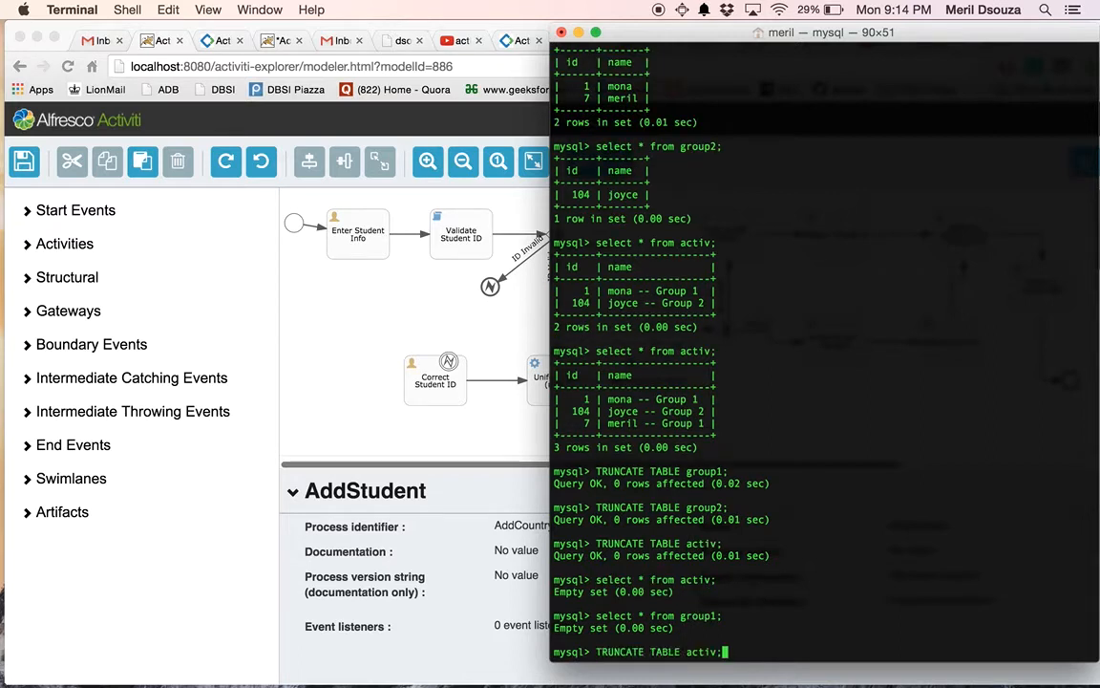
pyautogui.press('Up')
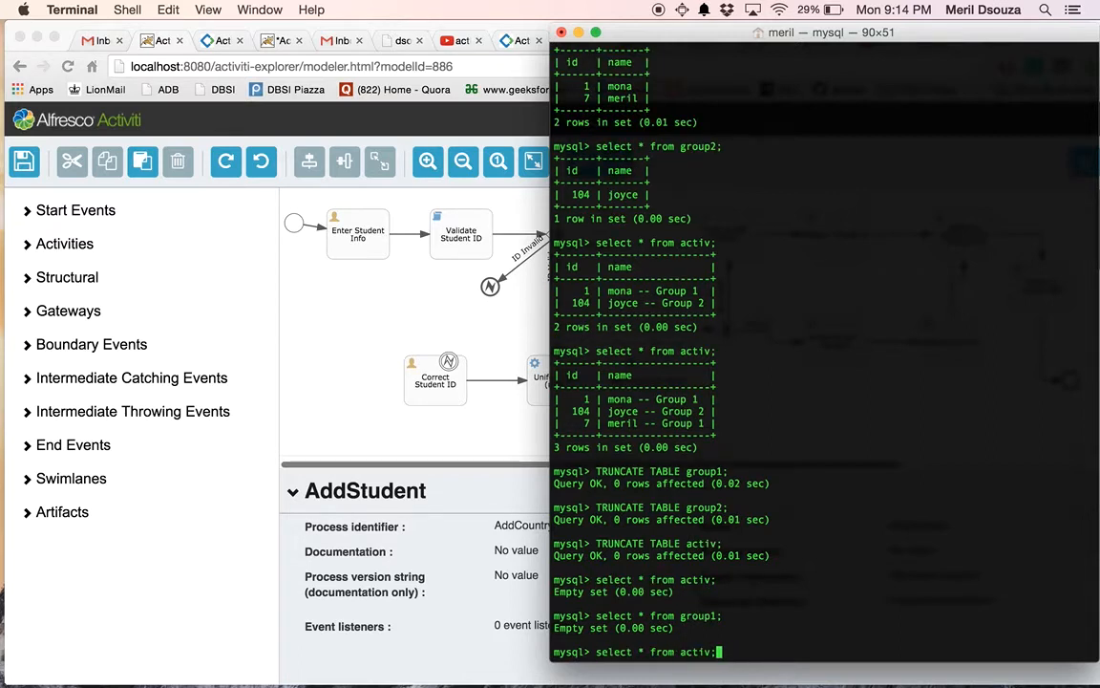
pyautogui.press('Up')
pyautogui.press('Return')
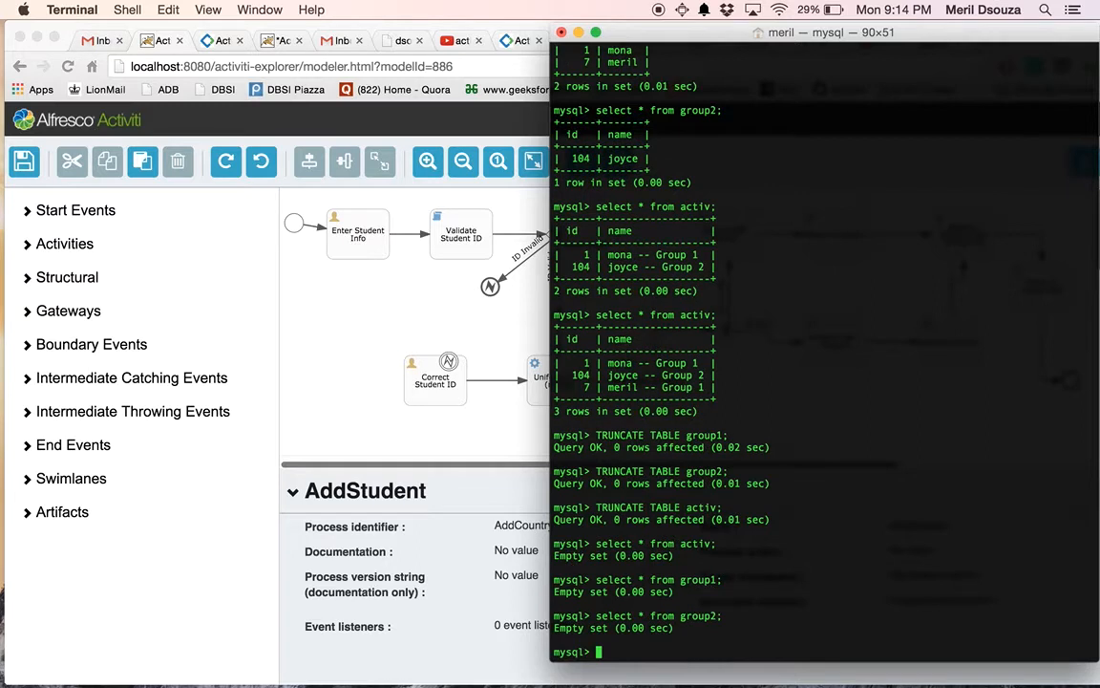
# Switch to the Activiti model editor in Chrome and save the process model under the name AddStudent
pyautogui.click(426, 430)
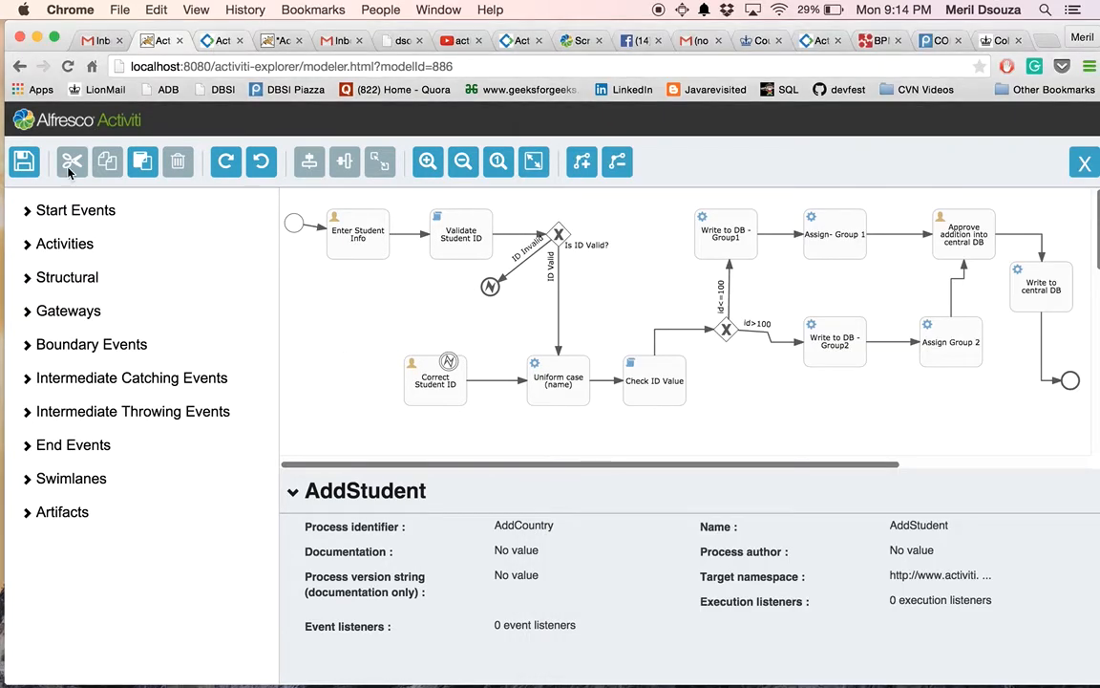
pyautogui.click(24, 162)
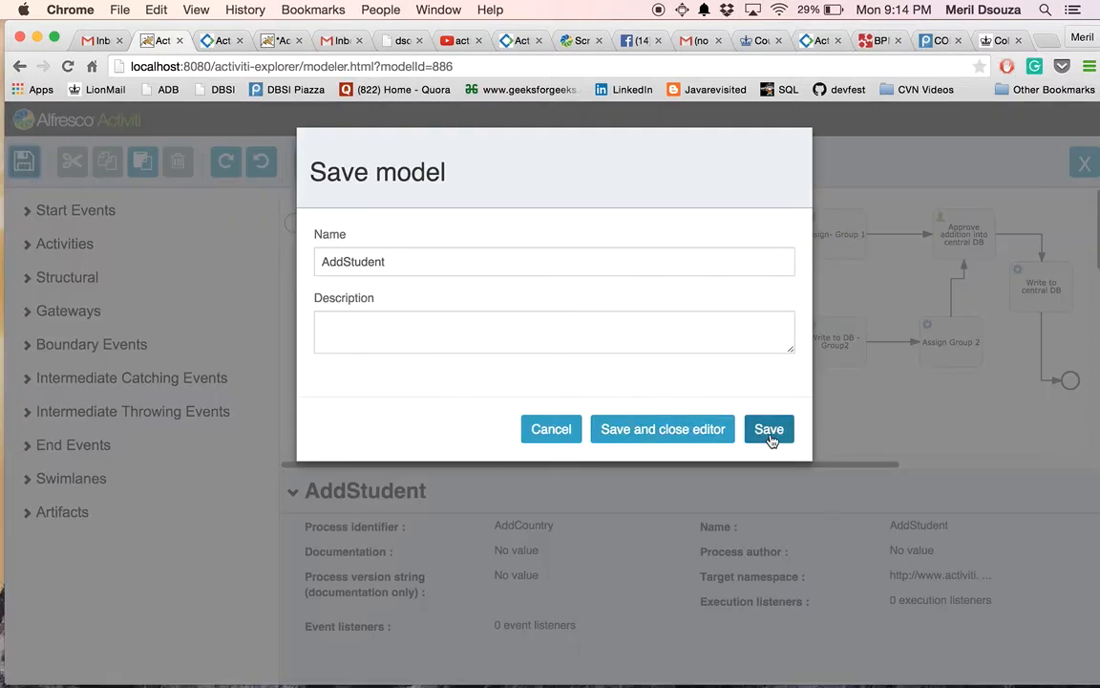
pyautogui.click(770, 432)
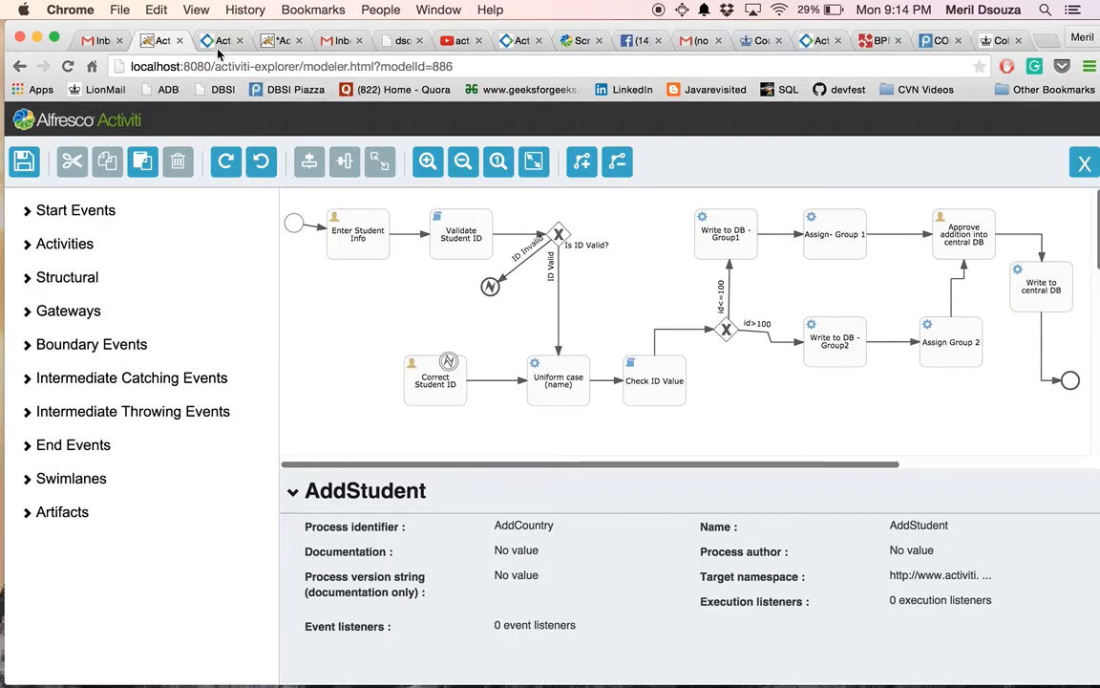
# Deploy the AddStudent model from the model workspace in Activiti Explorer
pyautogui.click(212, 41)
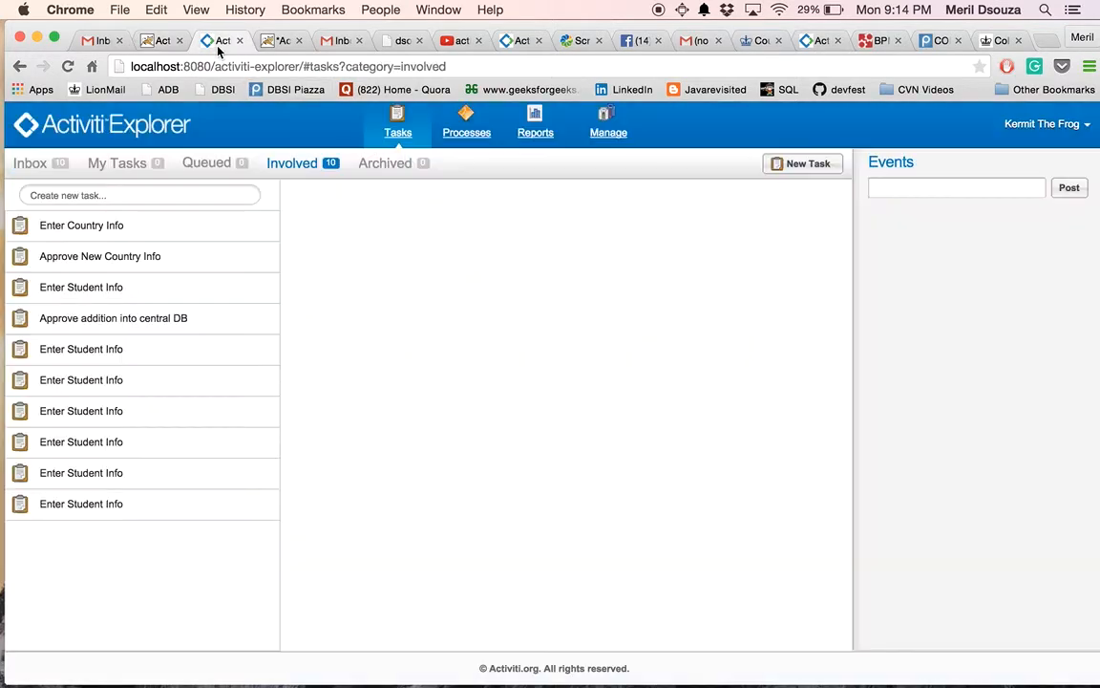
pyautogui.click(466, 134)
pyautogui.click(57, 230)
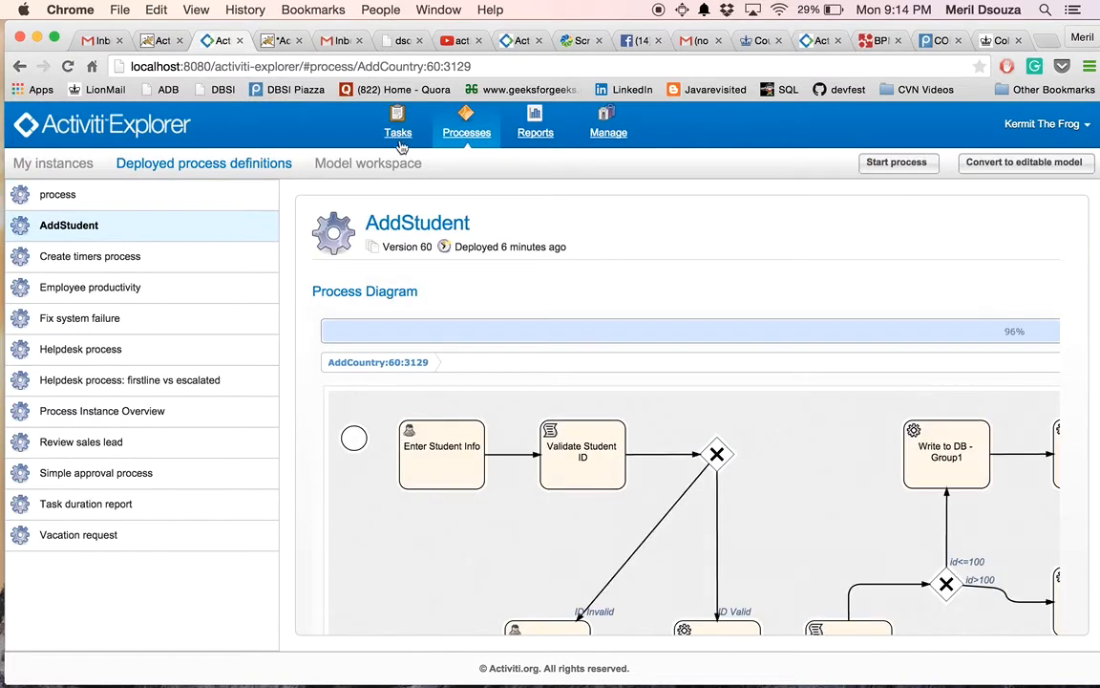
pyautogui.click(362, 164)
pyautogui.click(187, 225)
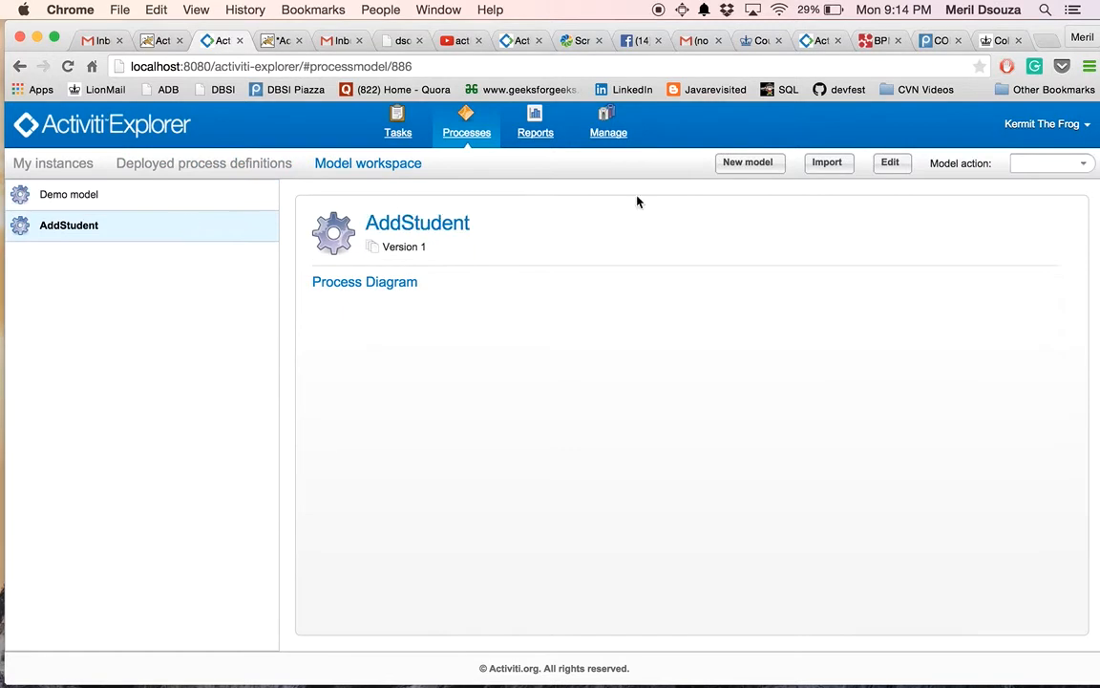
pyautogui.click(1082, 164)
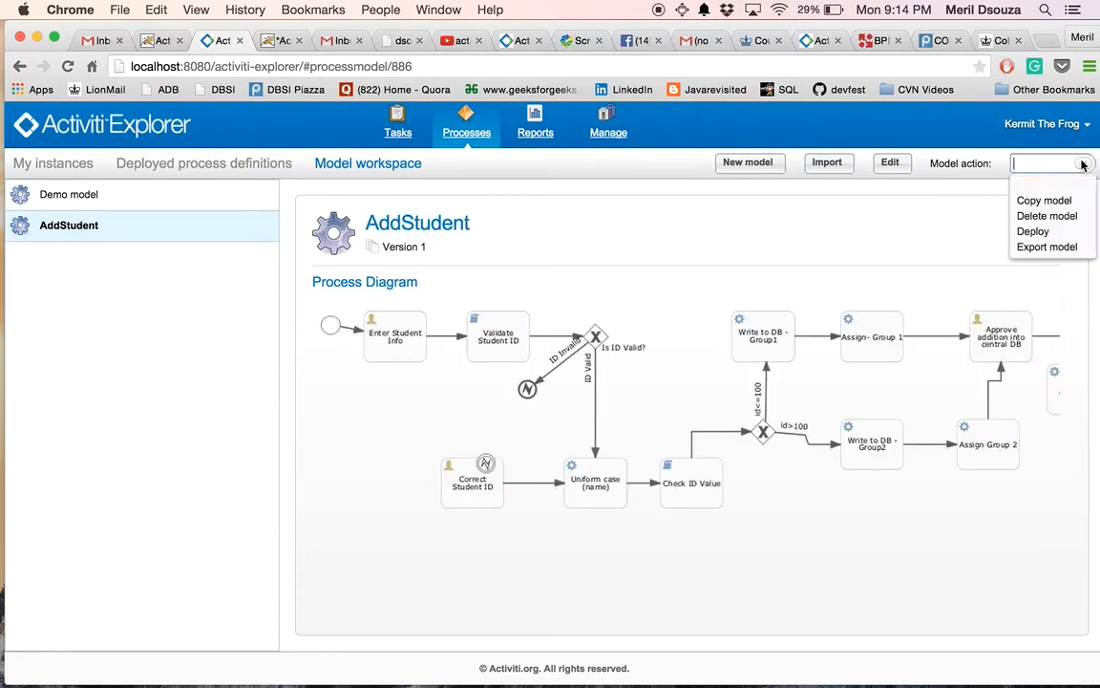
pyautogui.click(1034, 231)
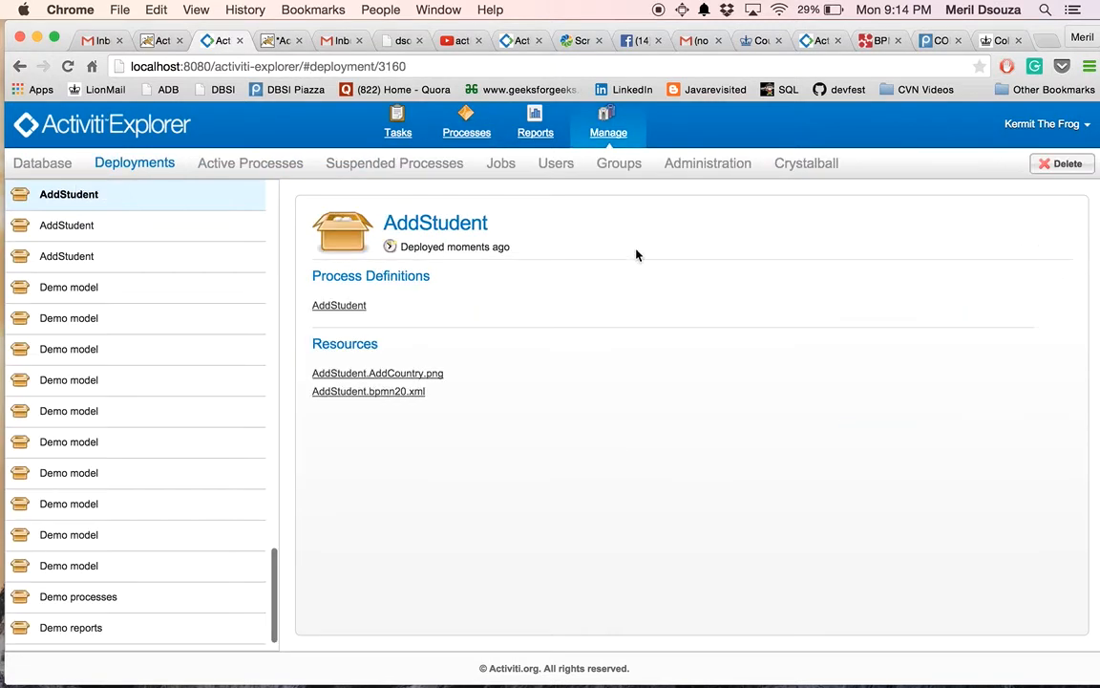
# Start a new instance of the newly deployed AddStudent process
pyautogui.click(337, 307)
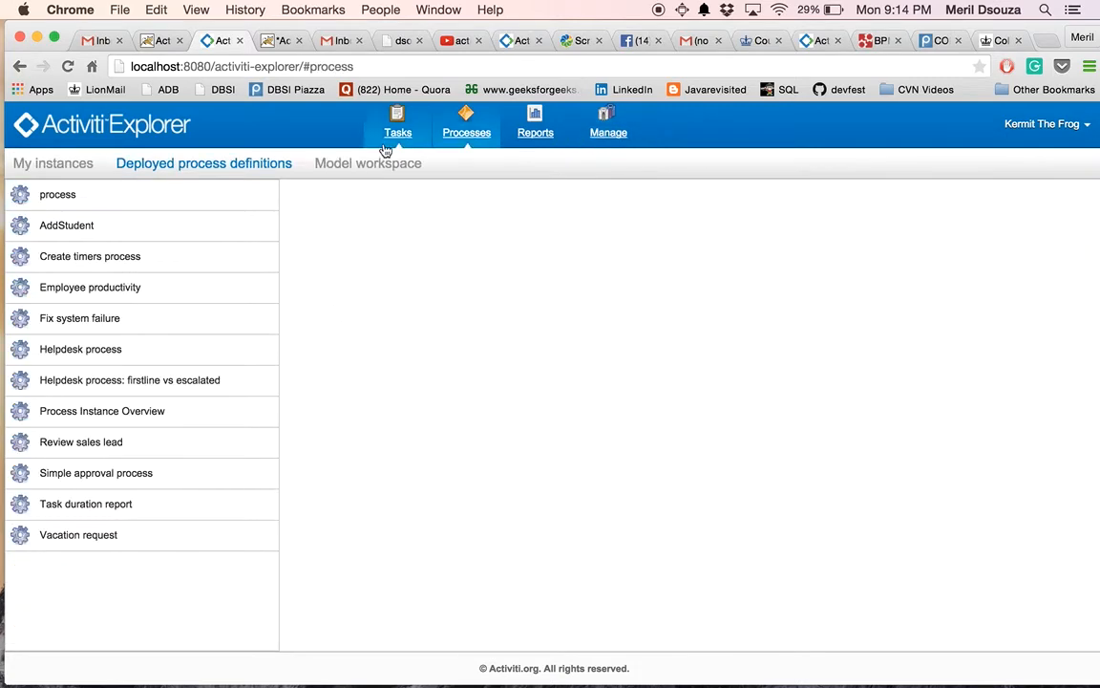
pyautogui.click(88, 220)
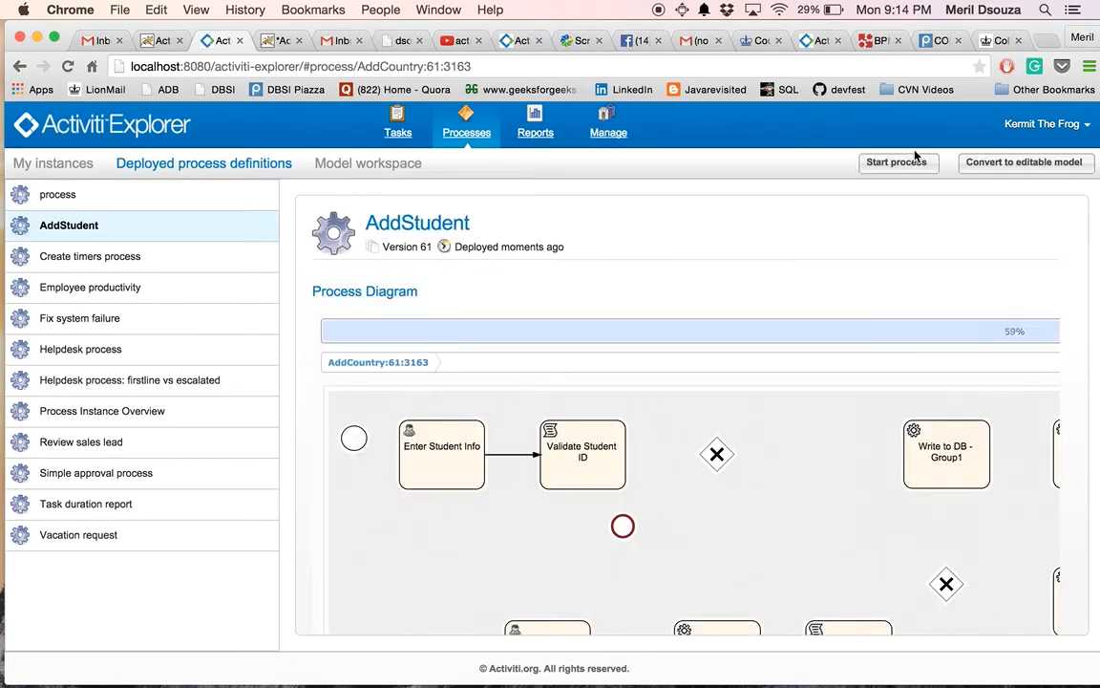
pyautogui.click(907, 163)
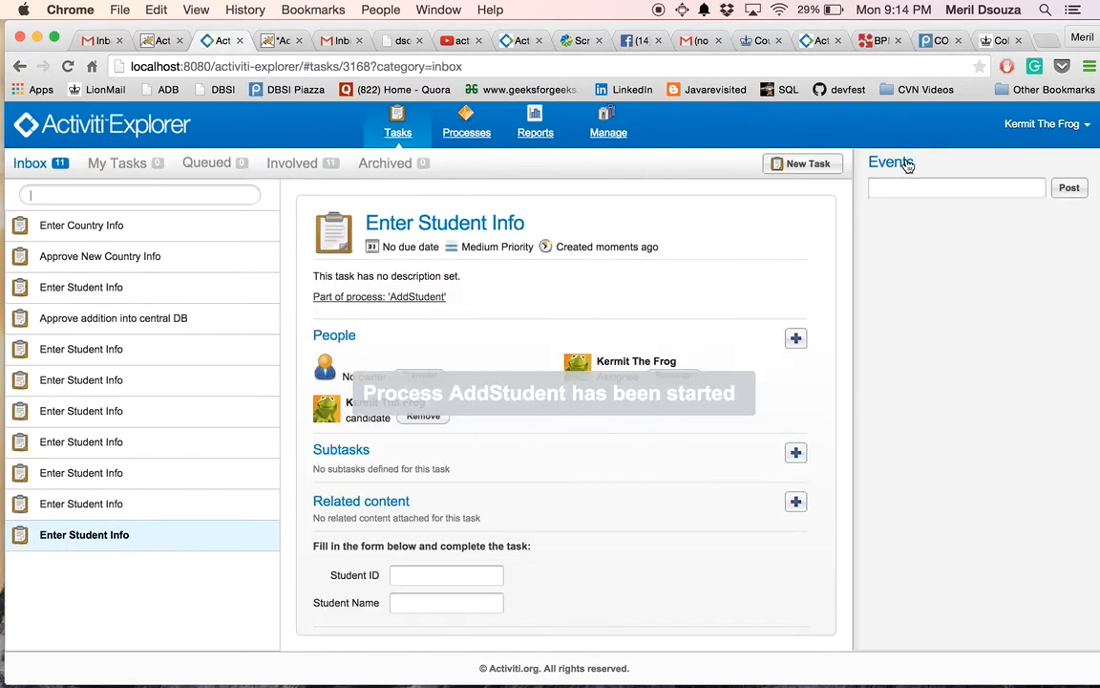
# Complete the Enter Student Info task with the student's ID and mixed-case name, and complete the resulting Approve addition into central DB task
pyautogui.scroll(-2, 501, 432)
pyautogui.click(420, 523)
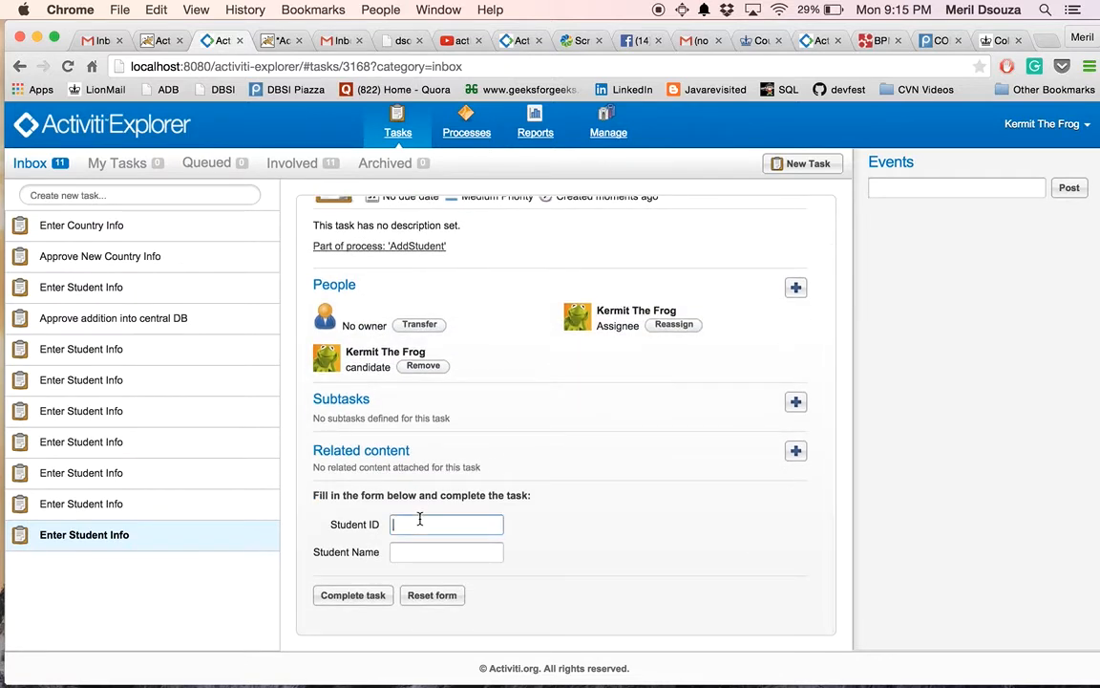
pyautogui.click(414, 549)
pyautogui.write('moNA')
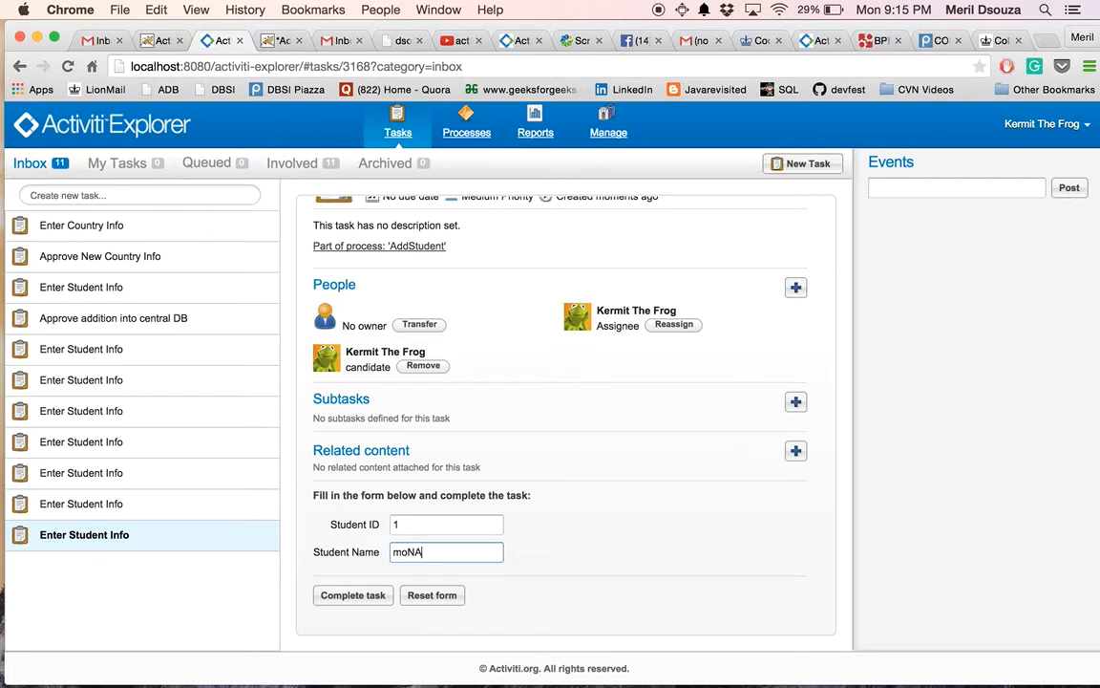
pyautogui.click(351, 599)
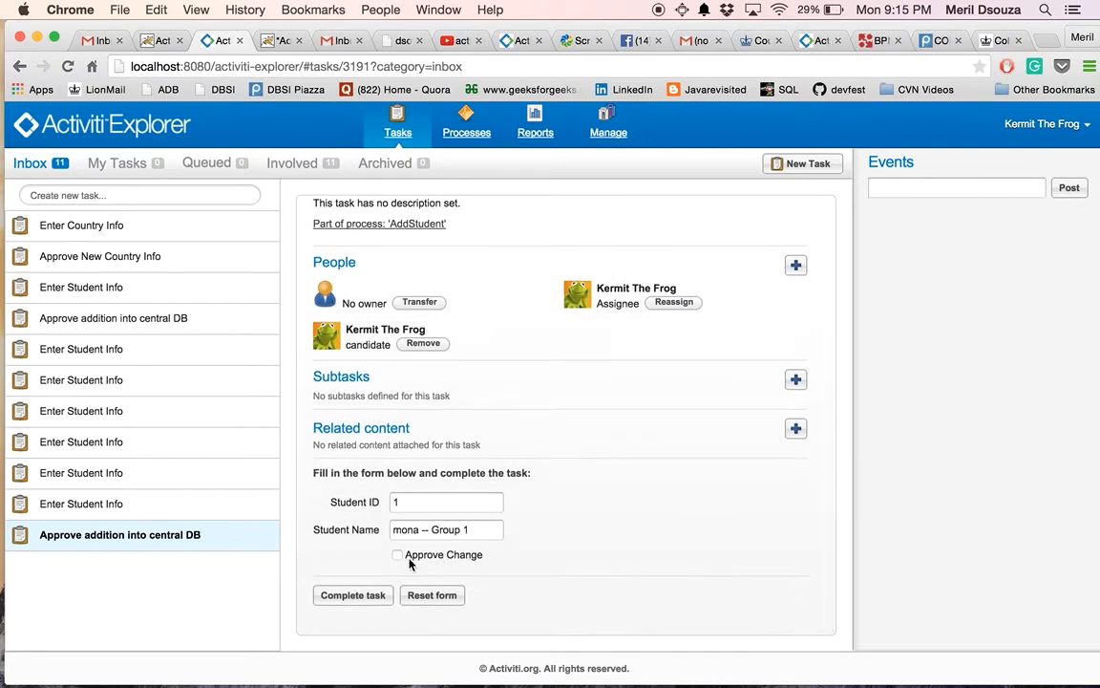
pyautogui.click(345, 597)
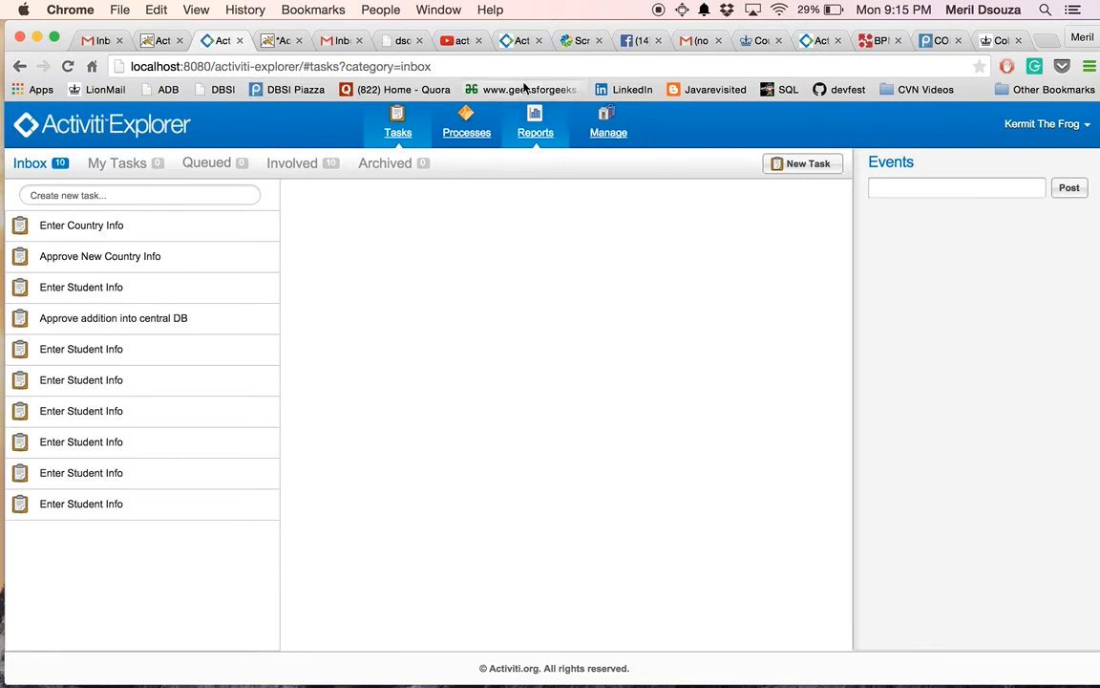
# Switch to the mysql session in Terminal and query group1 to check the student record written by the process
pyautogui.click(459, 659)
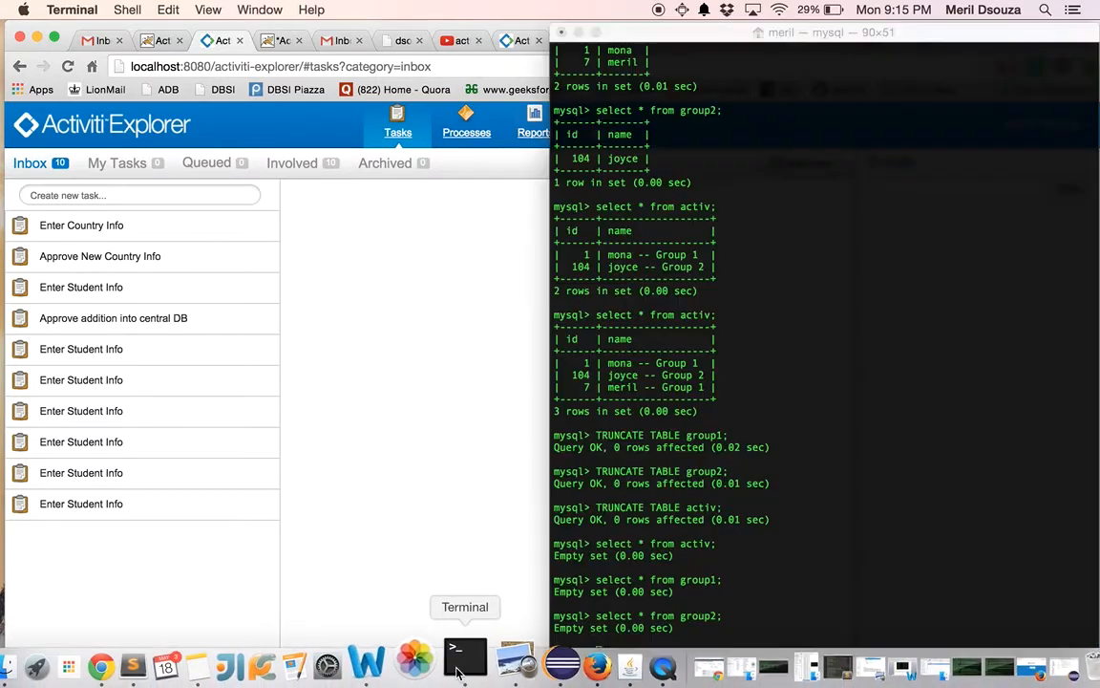
pyautogui.press('Up')
pyautogui.press('Up')
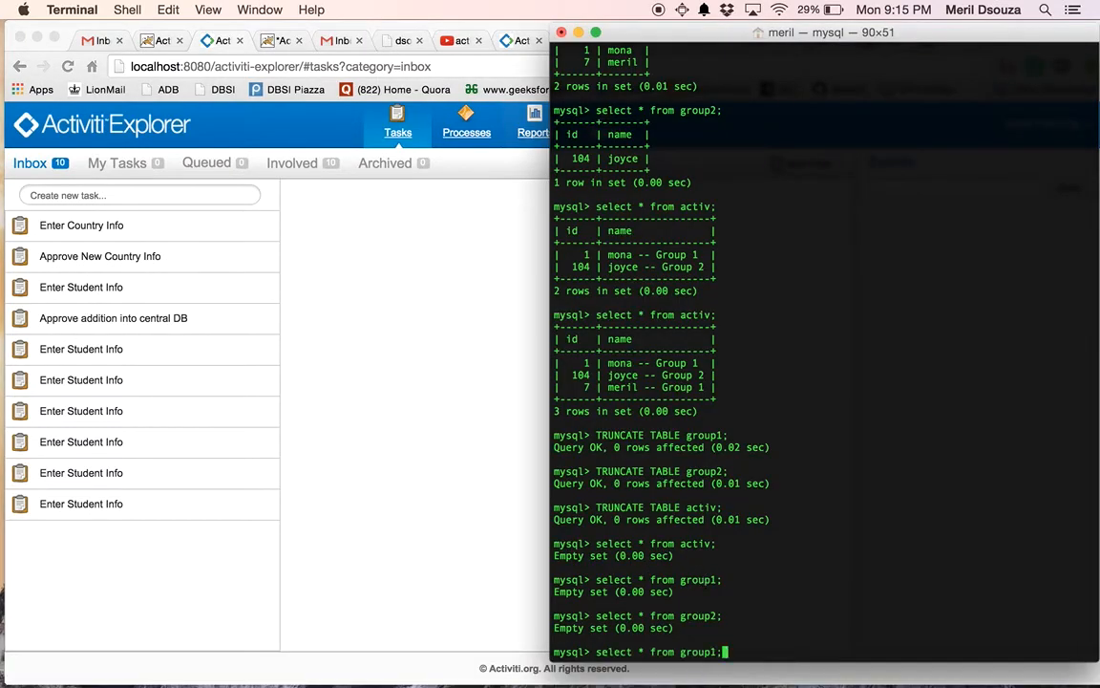
pyautogui.press('Return')
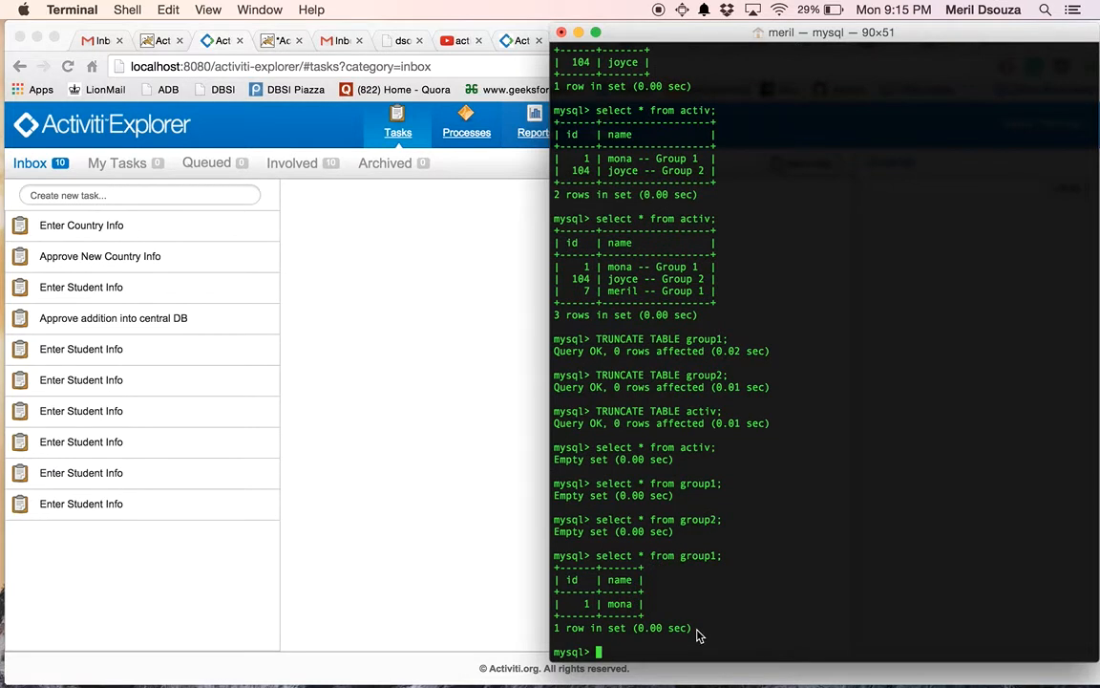
# Switch back to Activiti Explorer in Chrome and start another instance of the deployed AddStudent process
pyautogui.click(403, 319)
pyautogui.click(468, 138)
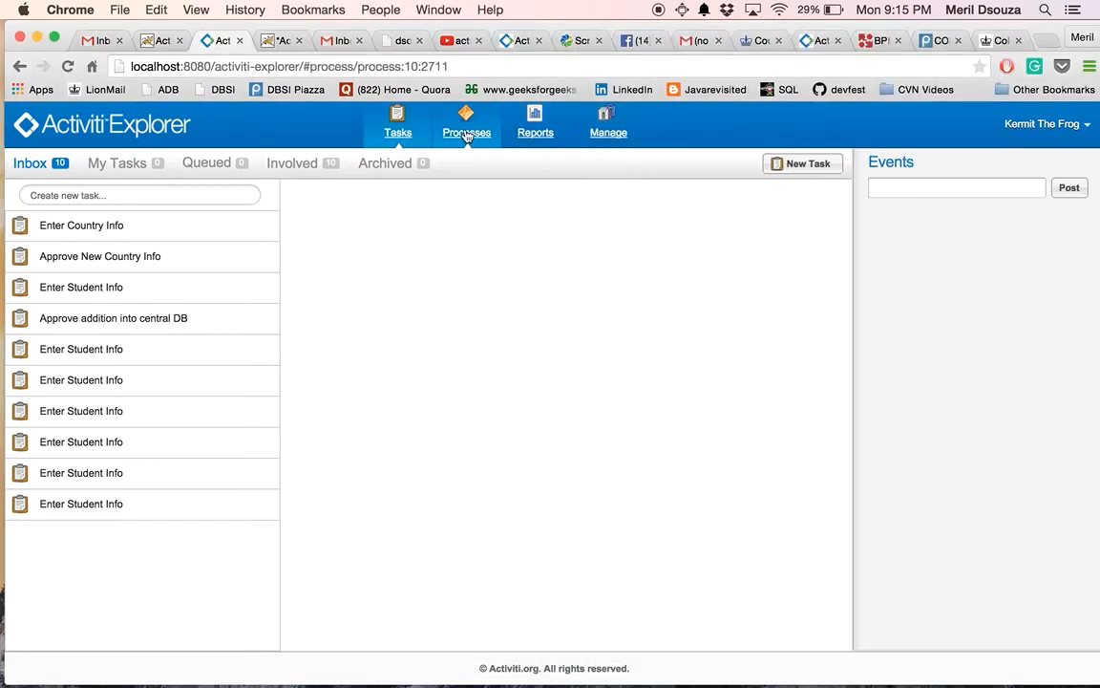
pyautogui.click(83, 228)
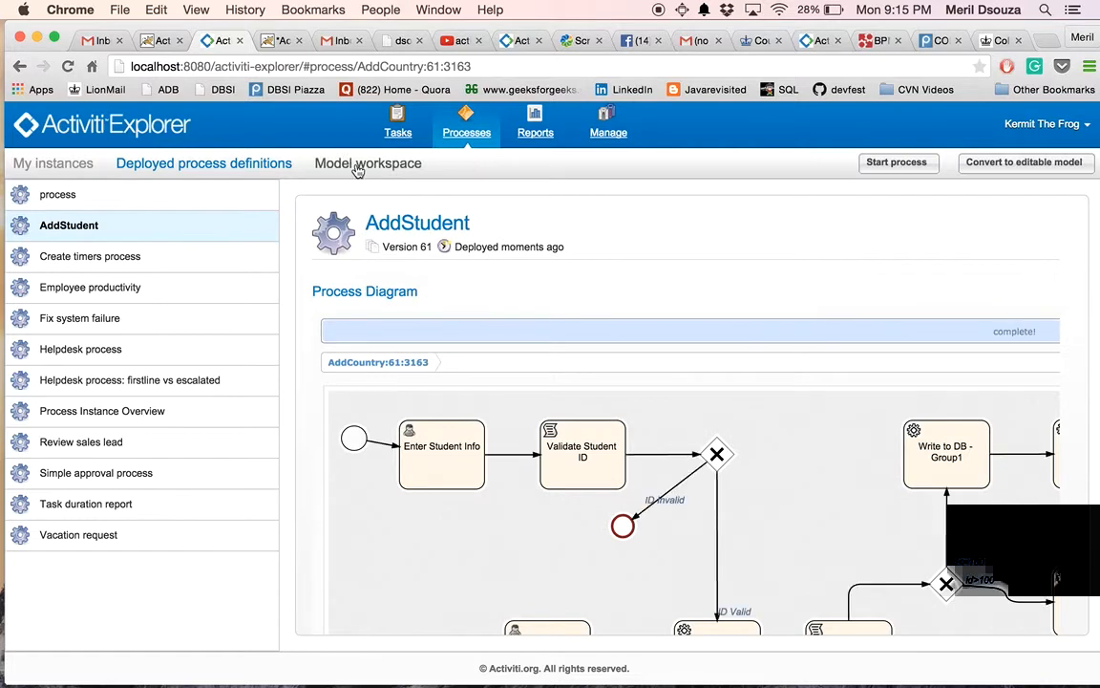
pyautogui.click(906, 174)
# Fill in the Enter Student Info form with the second student's ID and mixed-case name
pyautogui.click(420, 576)
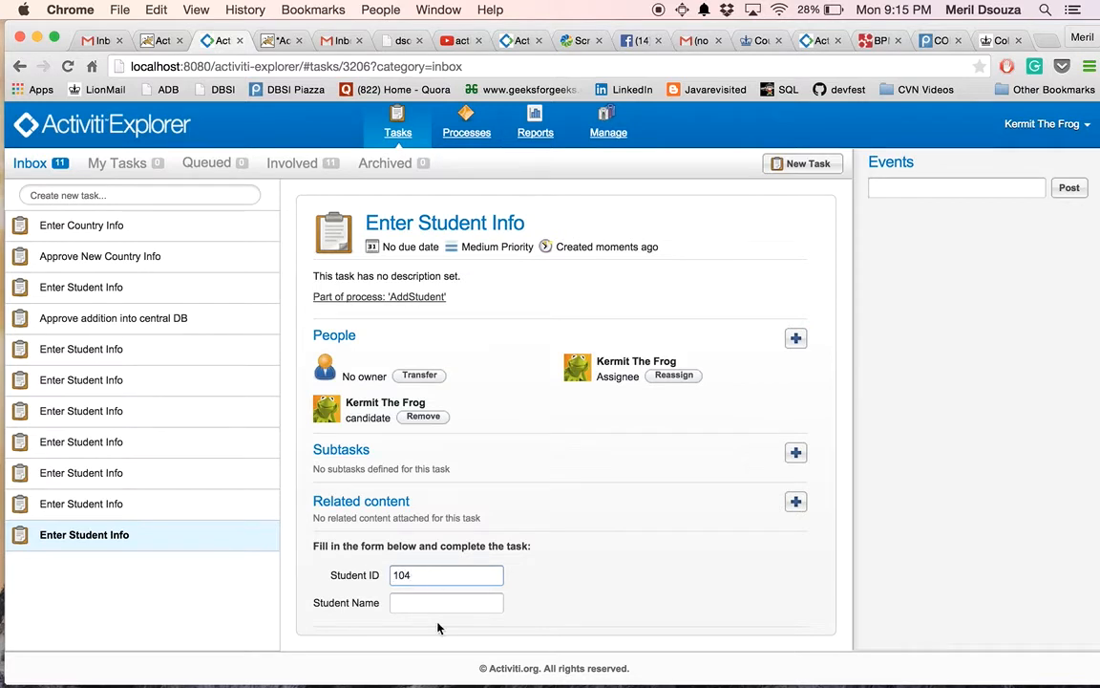
pyautogui.click(423, 608)
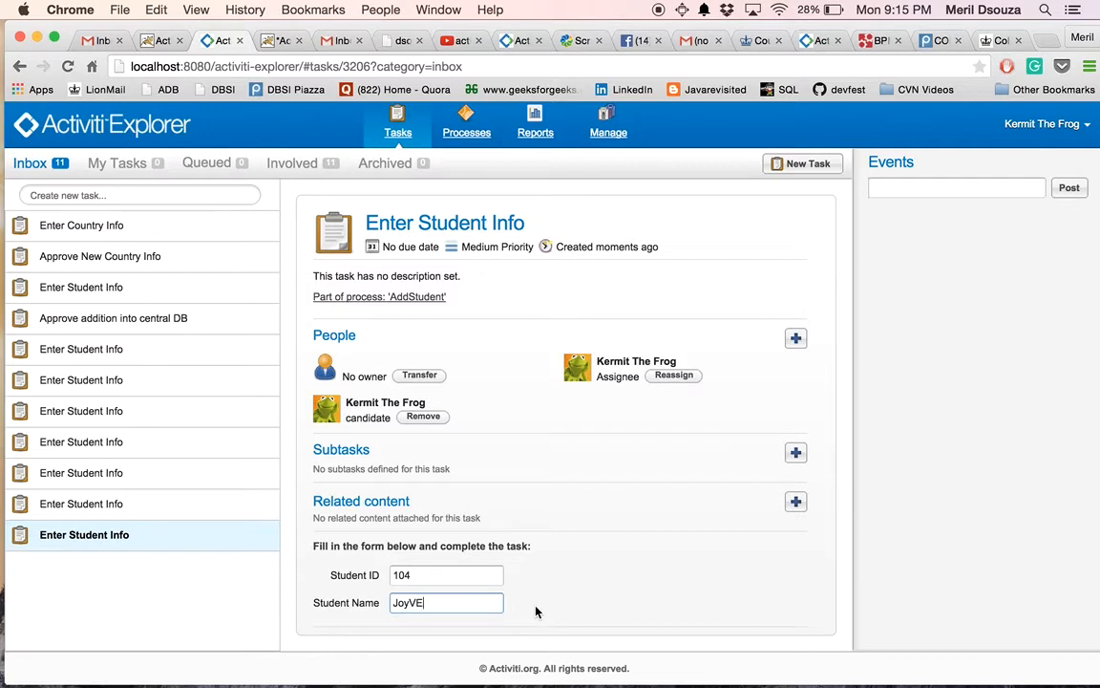
pyautogui.write('JoyVE')
pyautogui.scroll(-1, 536, 612)
pyautogui.press('BackSpace')
pyautogui.press('BackSpace')
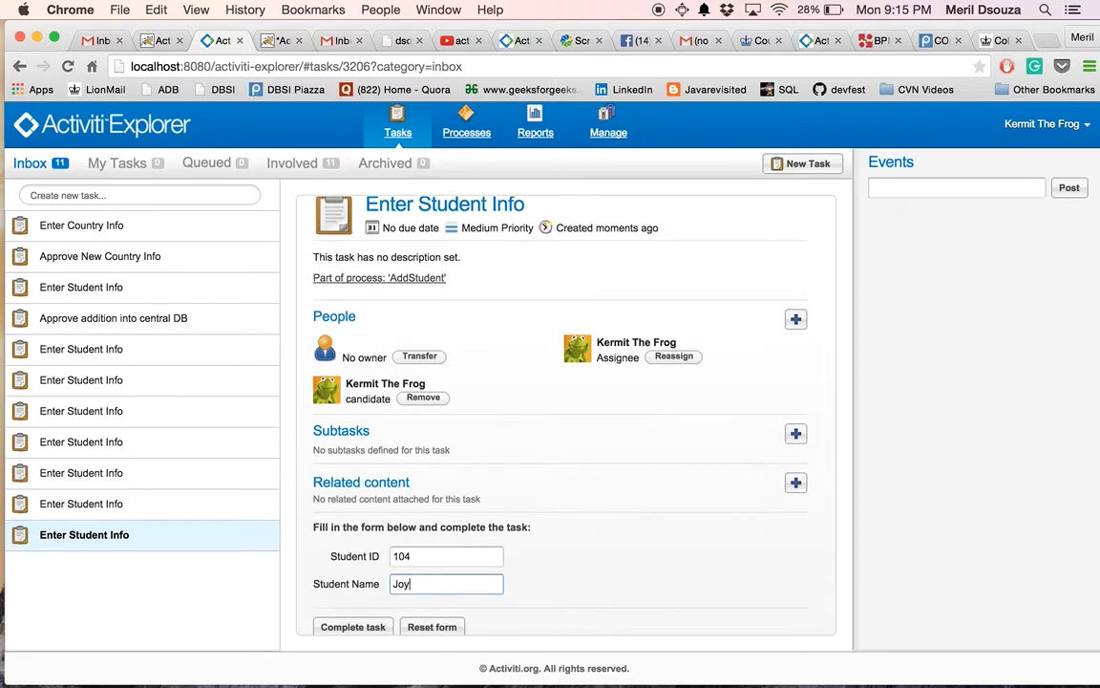
pyautogui.write('CE')
pyautogui.scroll(-1, 595, 602)
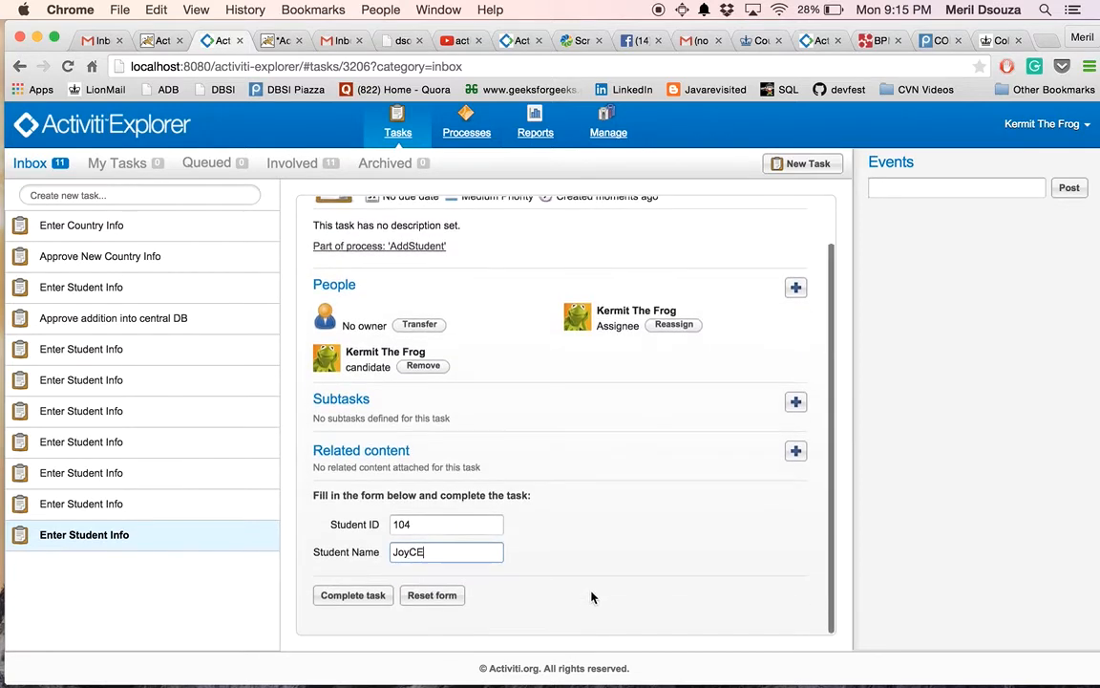
# Complete the Enter Student Info task, and approve the change in the resulting Approve addition into central DB task and complete it
pyautogui.click(360, 599)
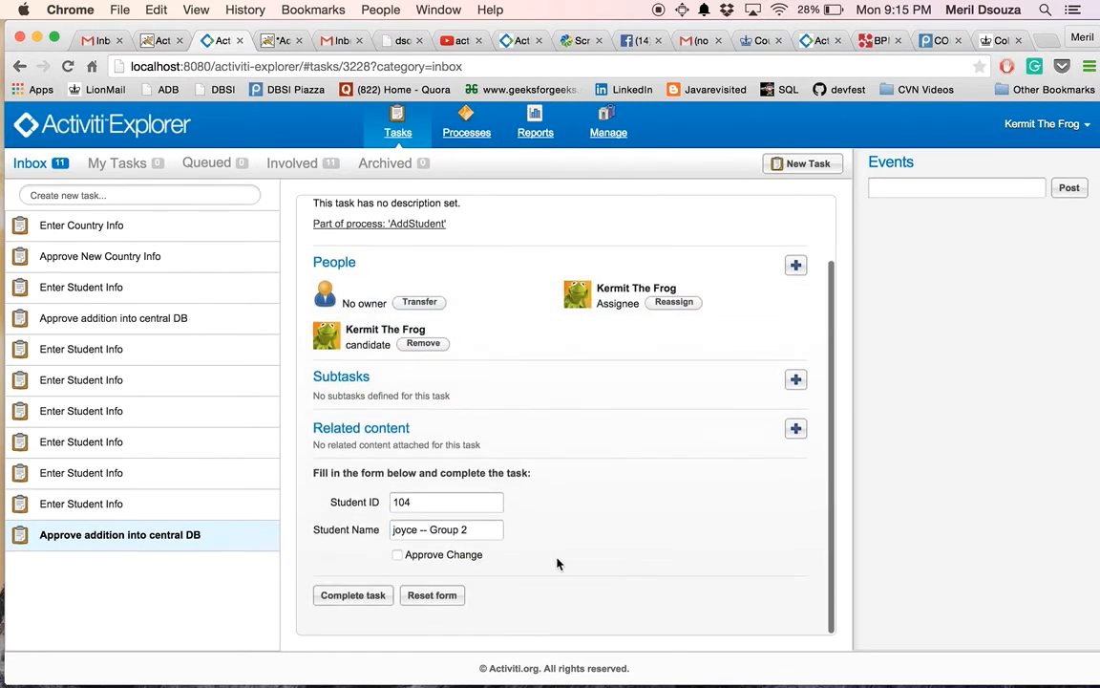
pyautogui.click(397, 555)
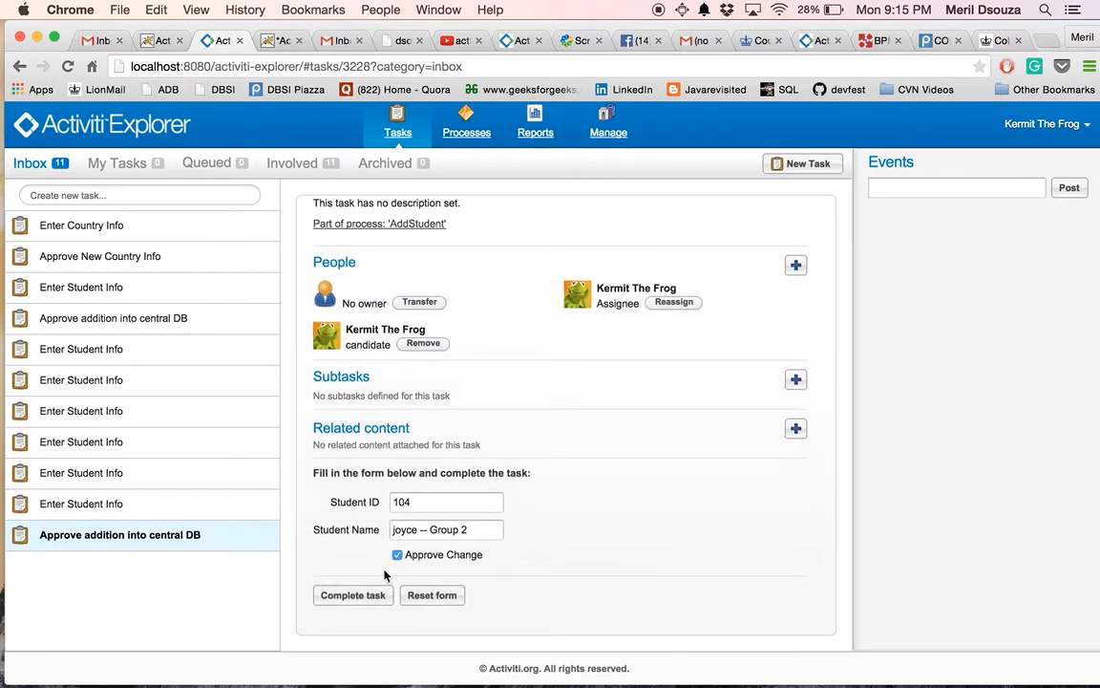
pyautogui.click(336, 603)
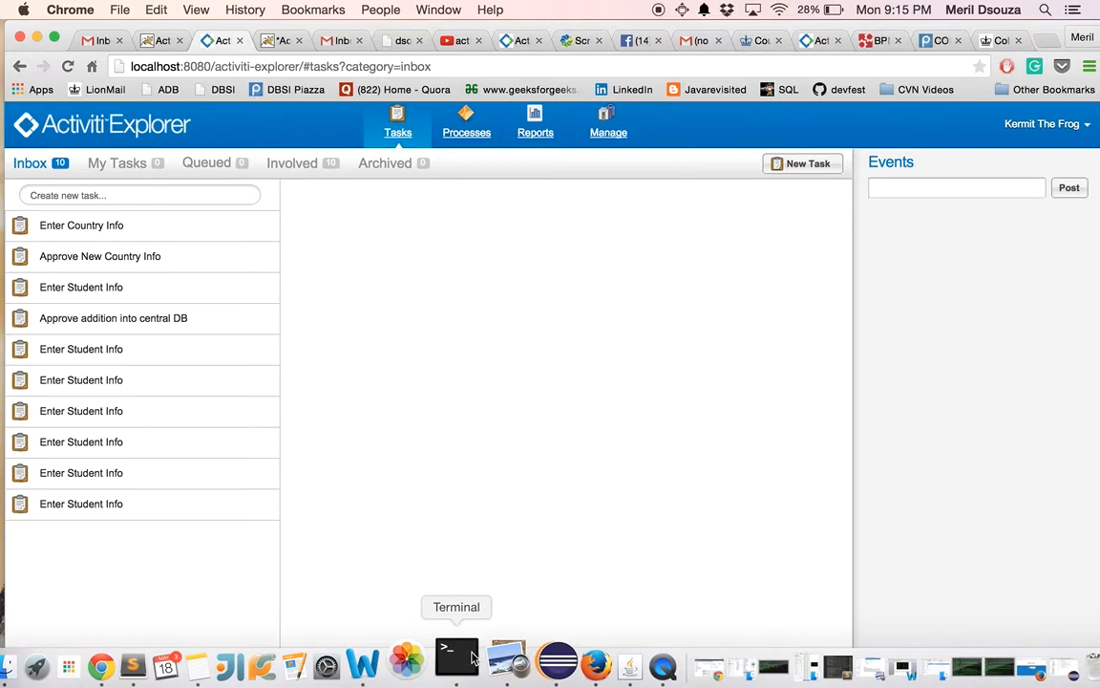
# Switch to the mysql session in Terminal and query all rows of group2 to check the second student's record
pyautogui.rightClick(471, 657)
pyautogui.click(523, 433)
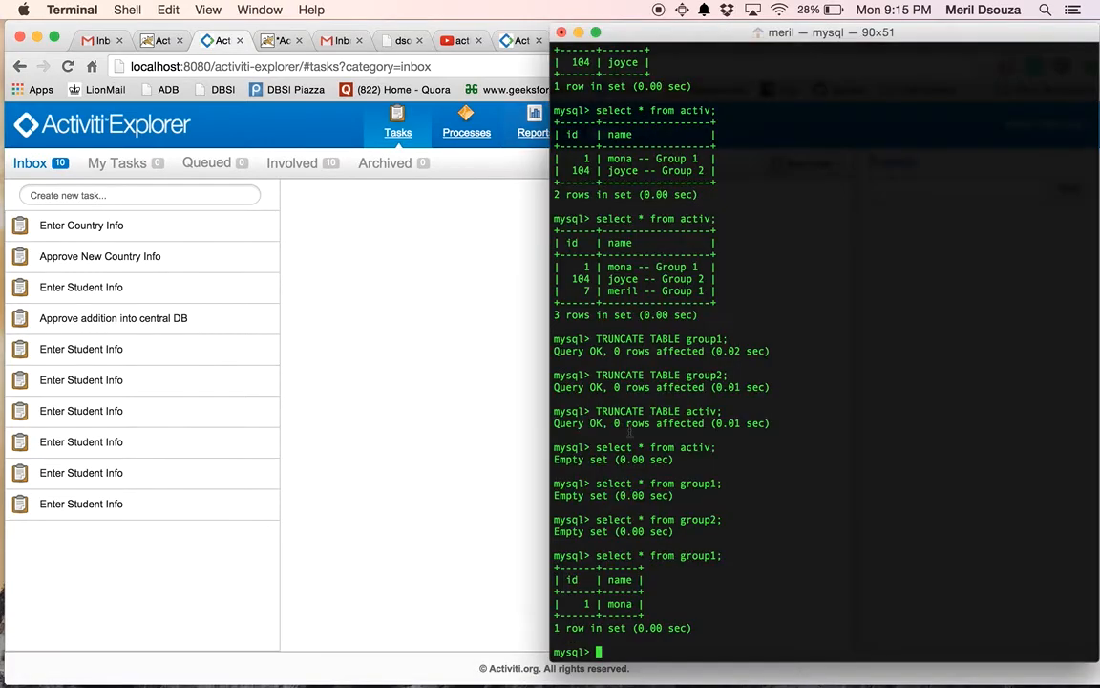
pyautogui.press('Up')
pyautogui.press('Up')
pyautogui.press('Return')
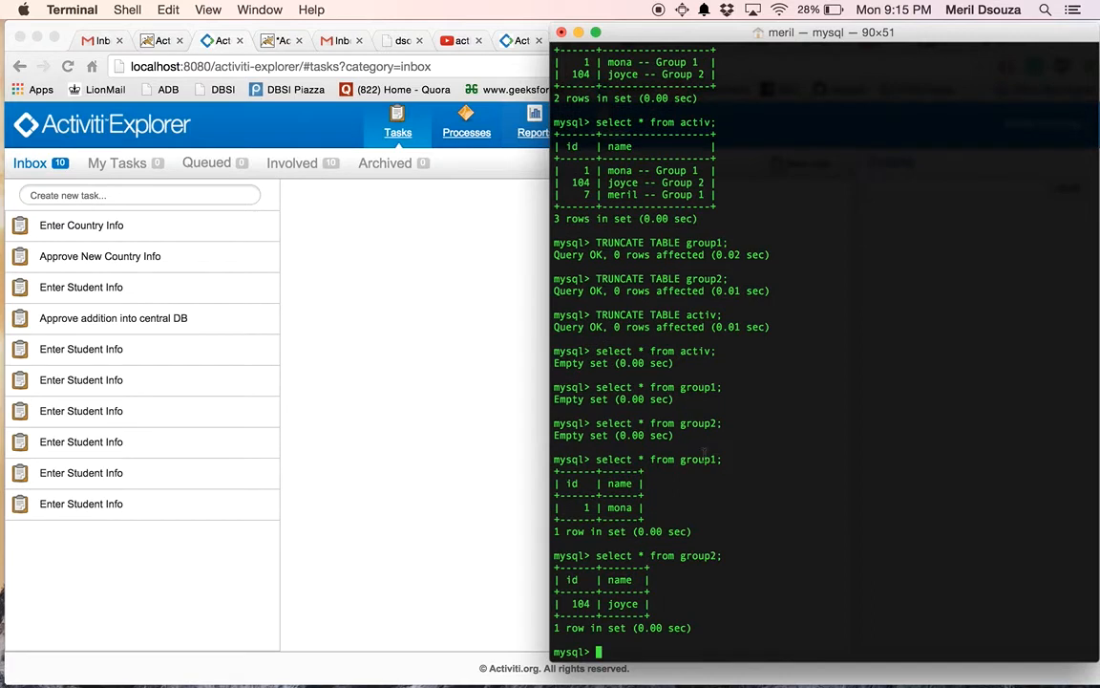
# Query all rows of the activ table to check the approved students in the central database
pyautogui.press('Up')
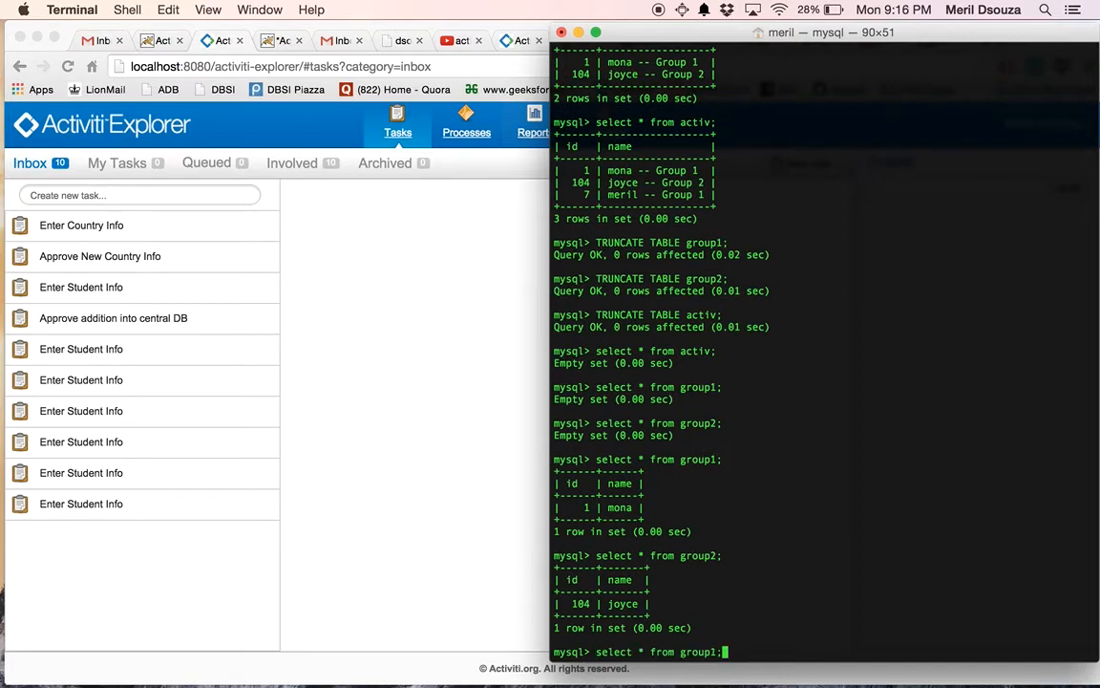
pyautogui.press('Up')
pyautogui.press('Return')
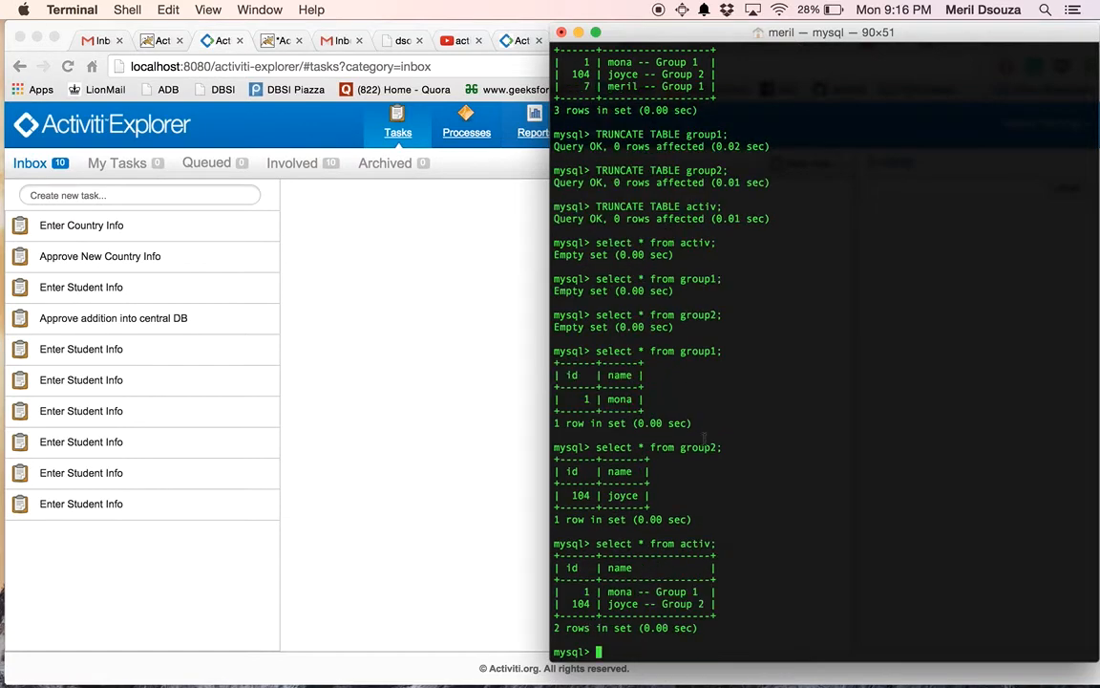
# Return to Activiti Explorer in Chrome and start a third instance of the AddStudent process
pyautogui.click(437, 489)
pyautogui.click(466, 124)
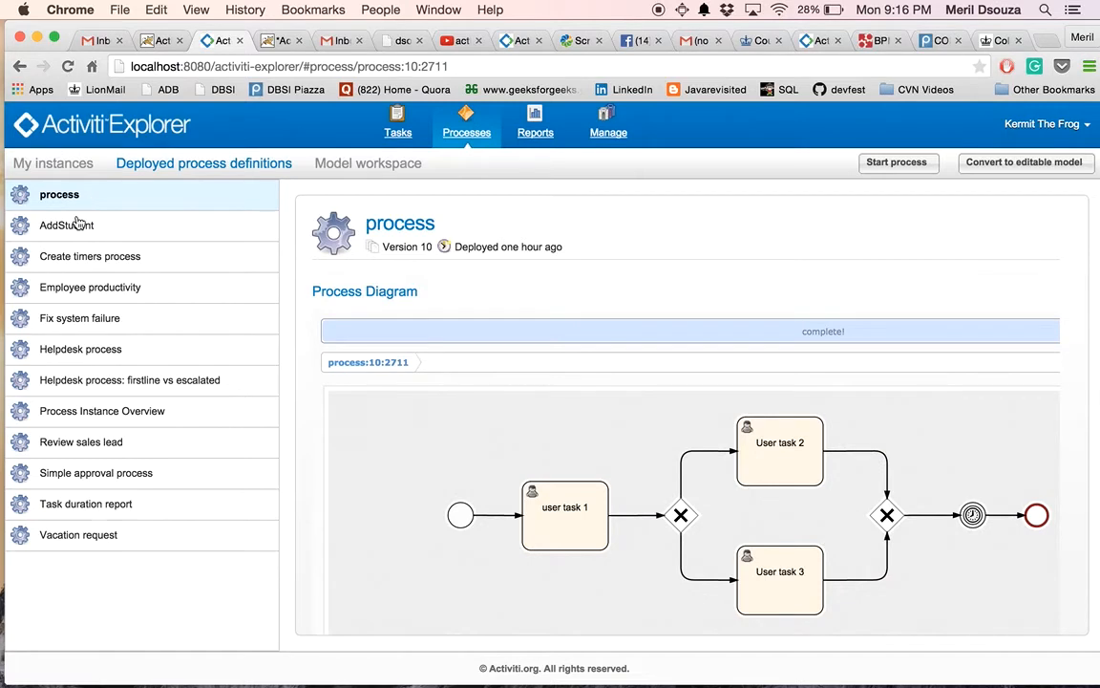
pyautogui.click(81, 224)
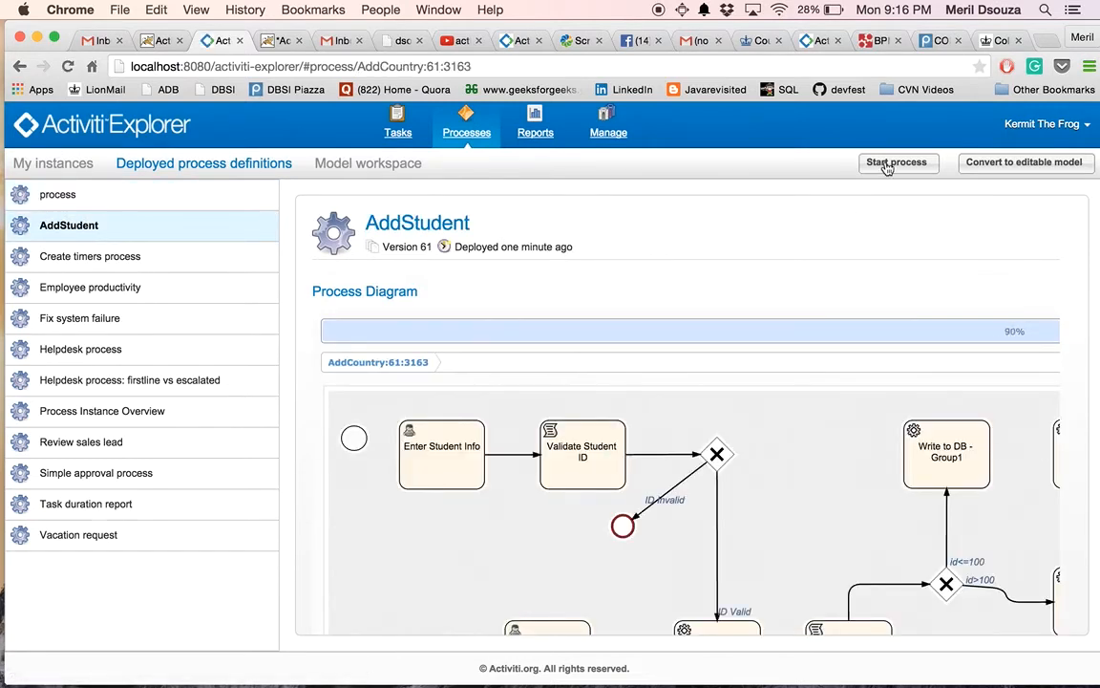
pyautogui.click(886, 164)
# Try to complete the Enter Student Info task with an invalid negative student ID and the student's name
pyautogui.scroll(-1, 443, 486)
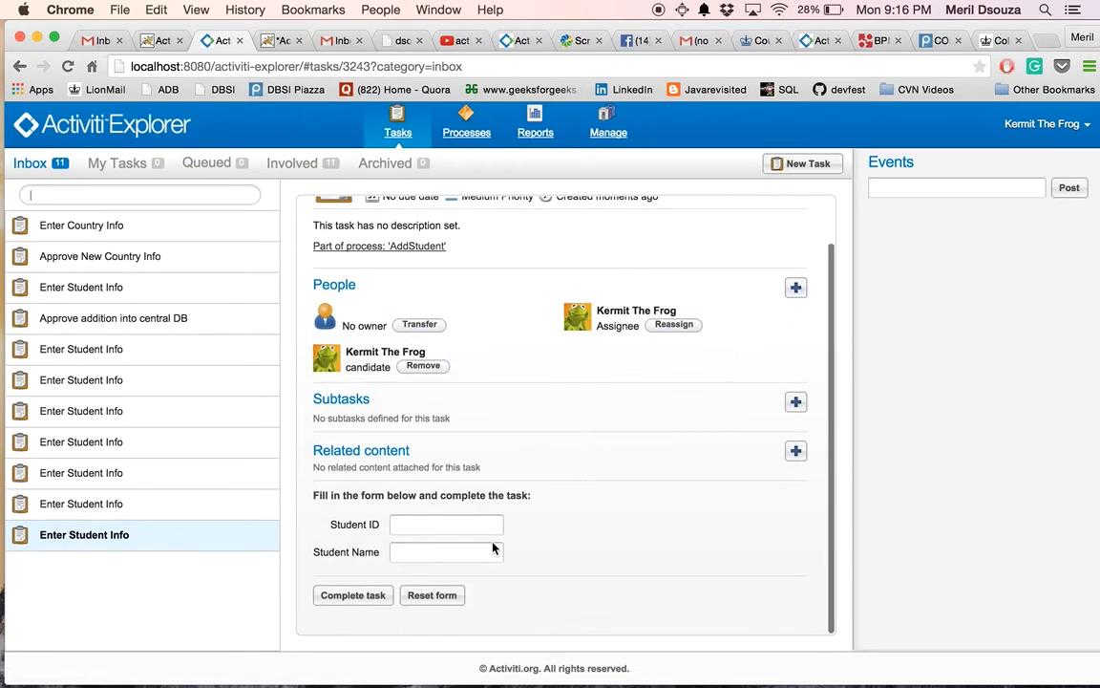
pyautogui.click(416, 519)
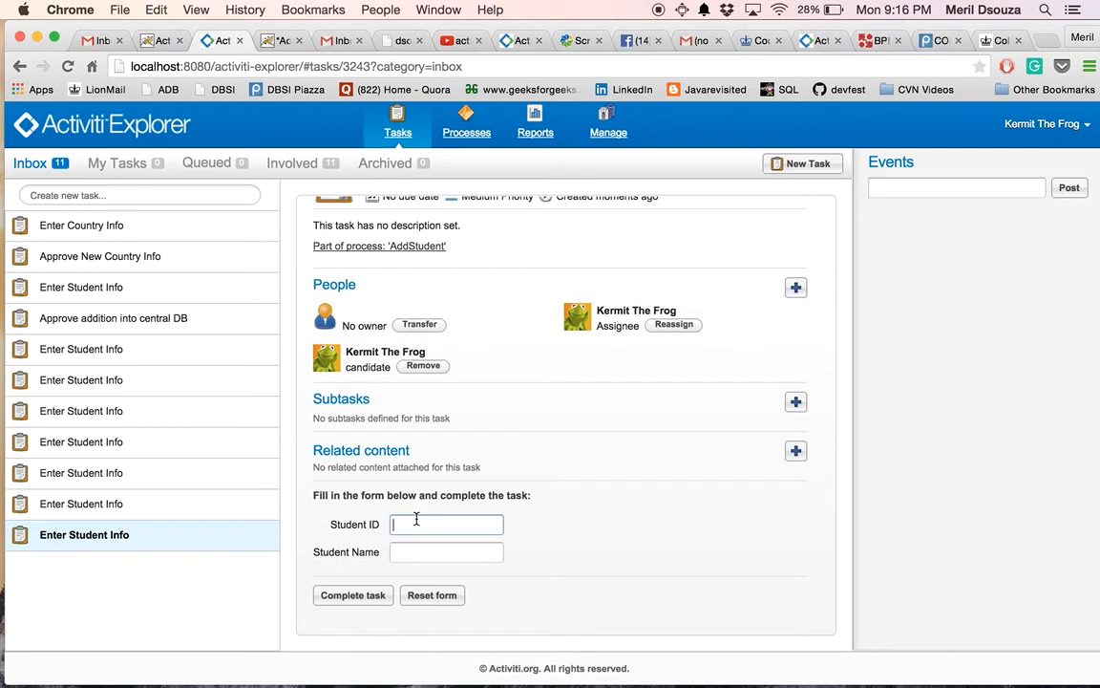
pyautogui.write('1')
pyautogui.click(406, 553)
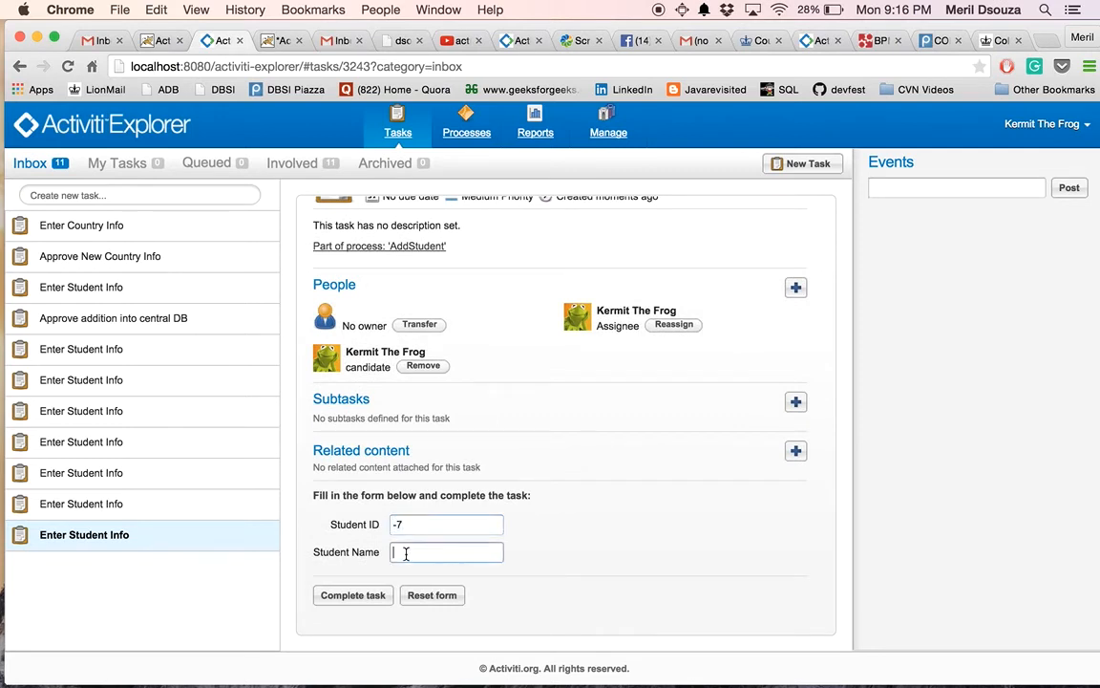
pyautogui.write('Meril')
pyautogui.click(349, 595)
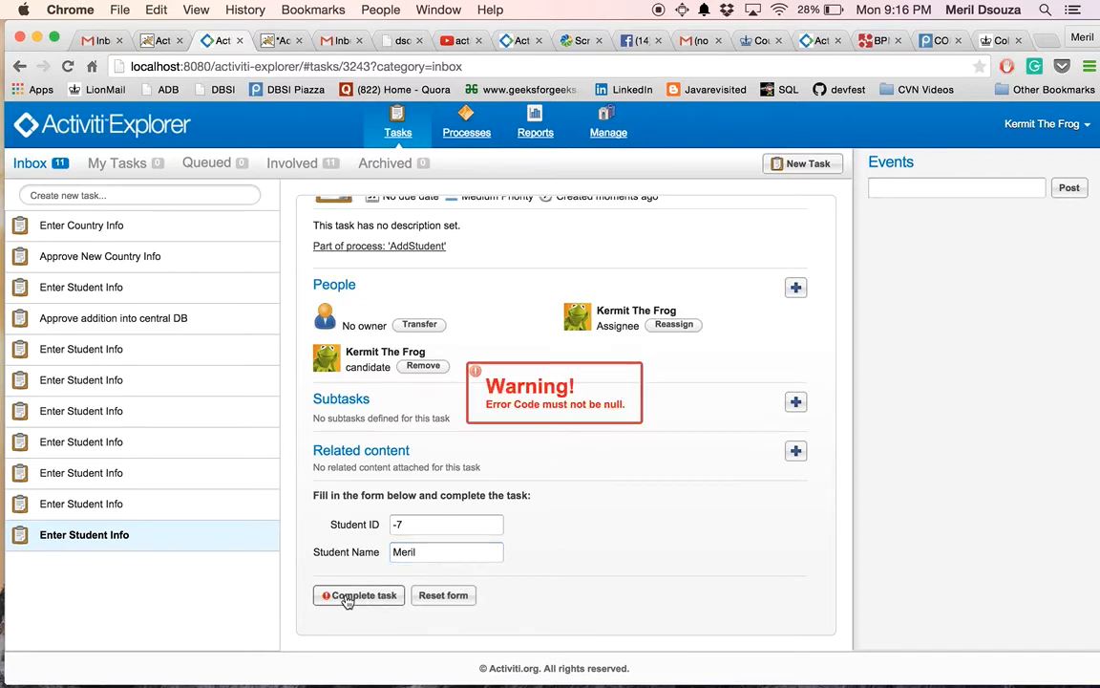
# Minimize Chrome, switch to Firefox and log in to Activiti Explorer with the second user's ID and password
pyautogui.click(36, 37)
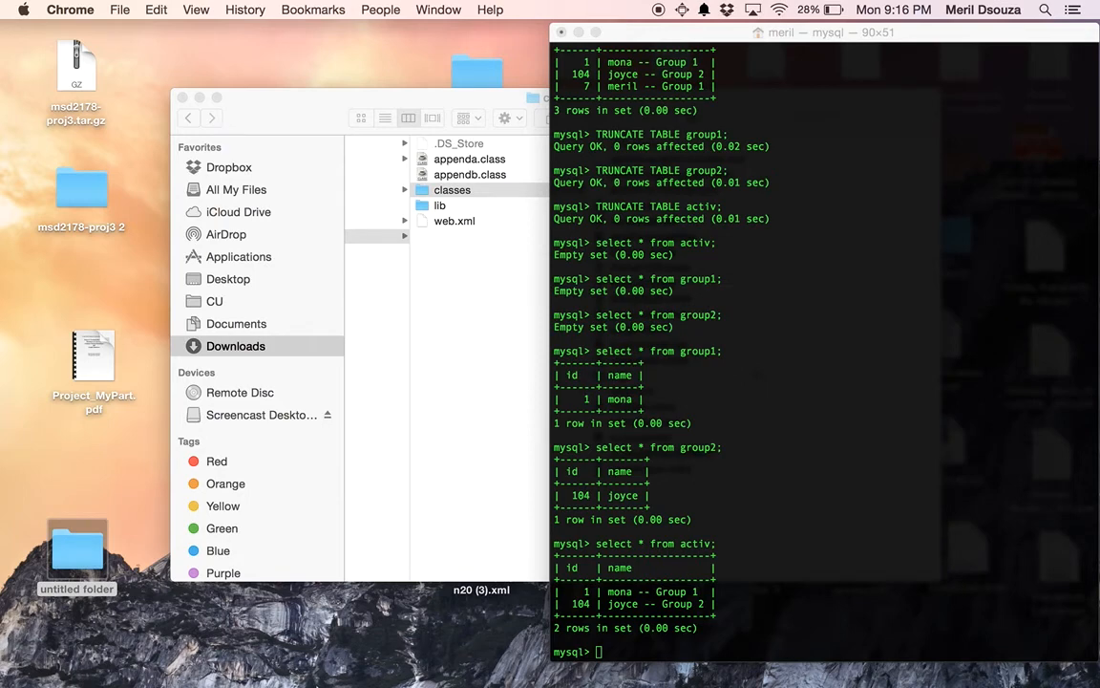
pyautogui.moveTo(323, 674)
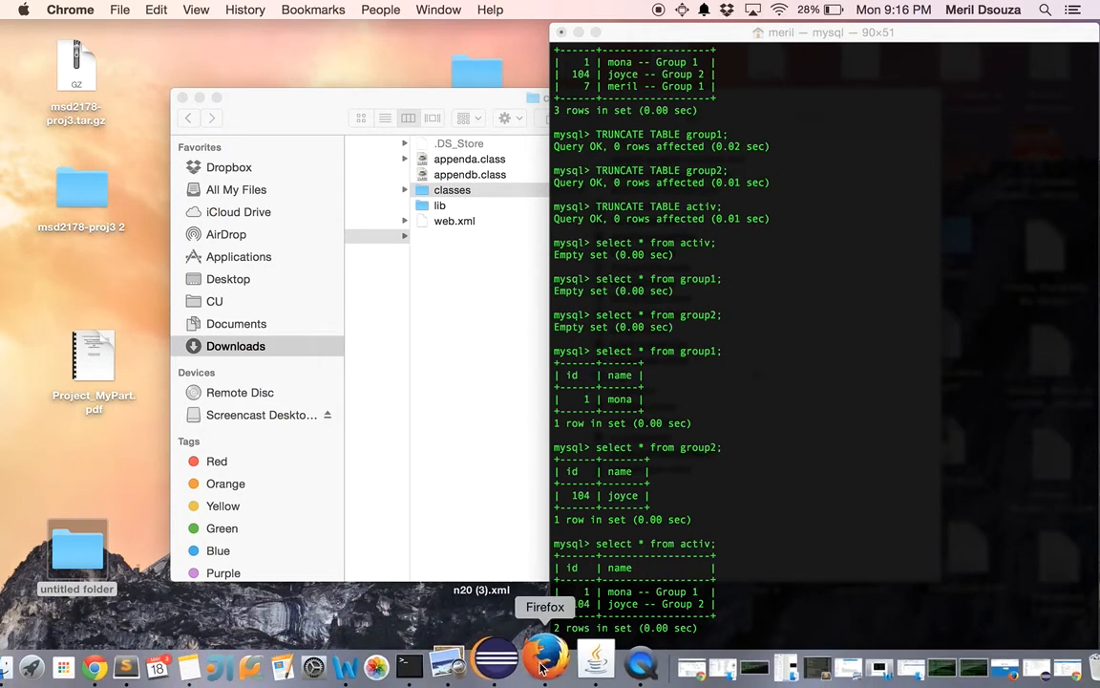
pyautogui.click(525, 664)
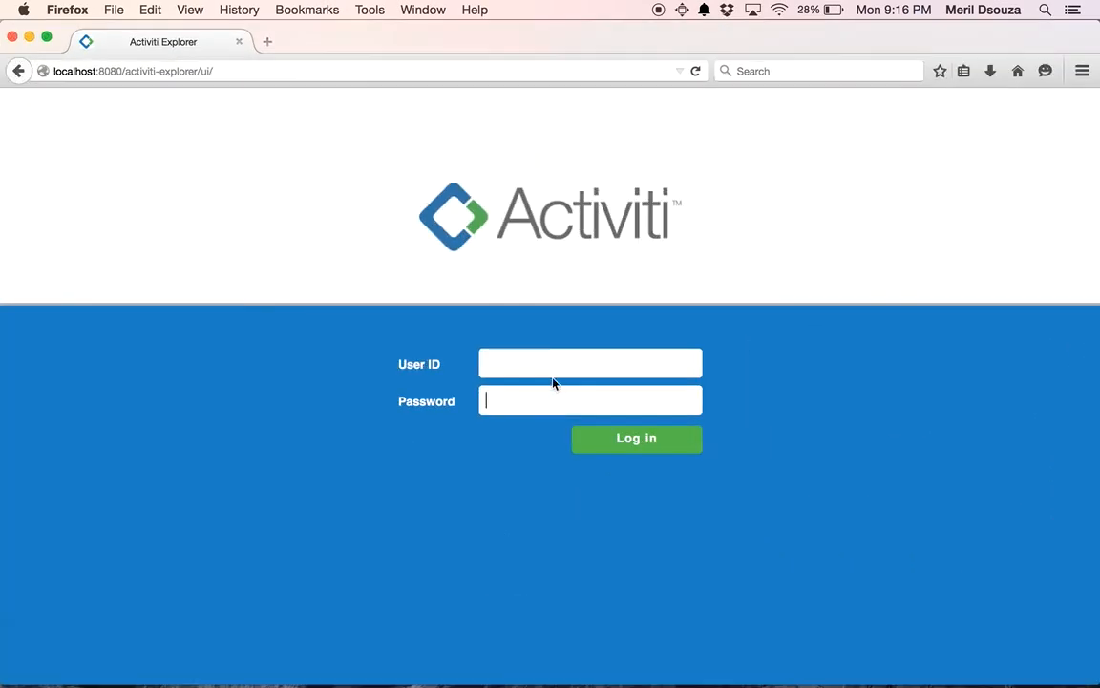
pyautogui.click(533, 361)
pyautogui.click(501, 385)
pyautogui.click(632, 440)
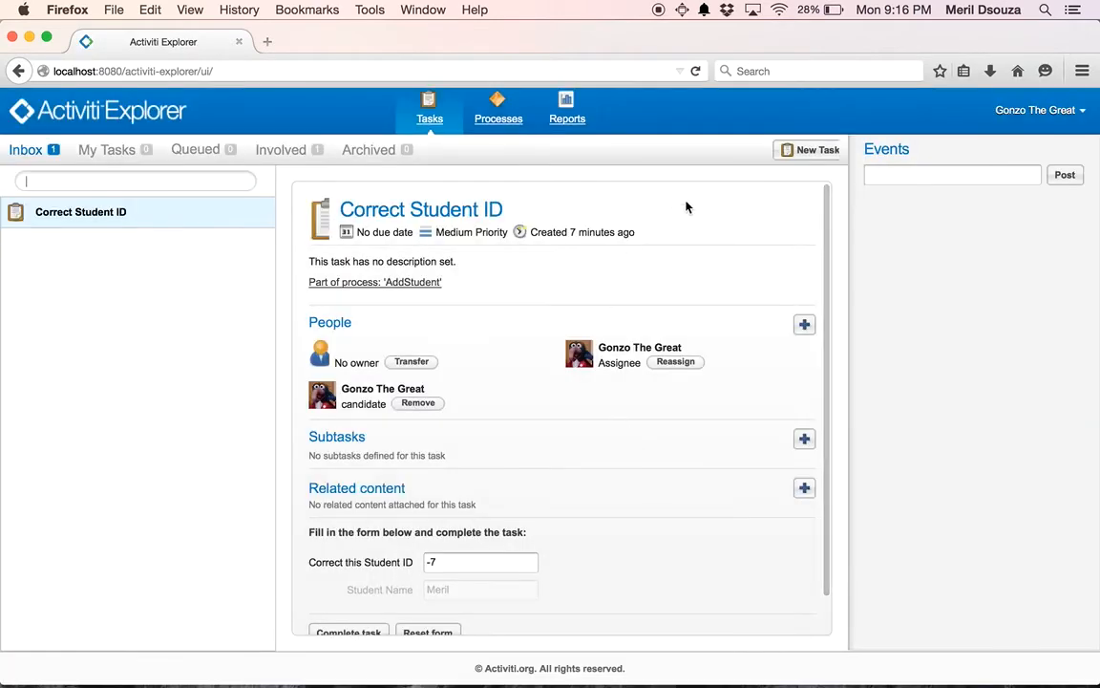
# Open the involved Correct Student ID task, make the student ID positive by removing its minus sign, and complete the task
pyautogui.click(268, 150)
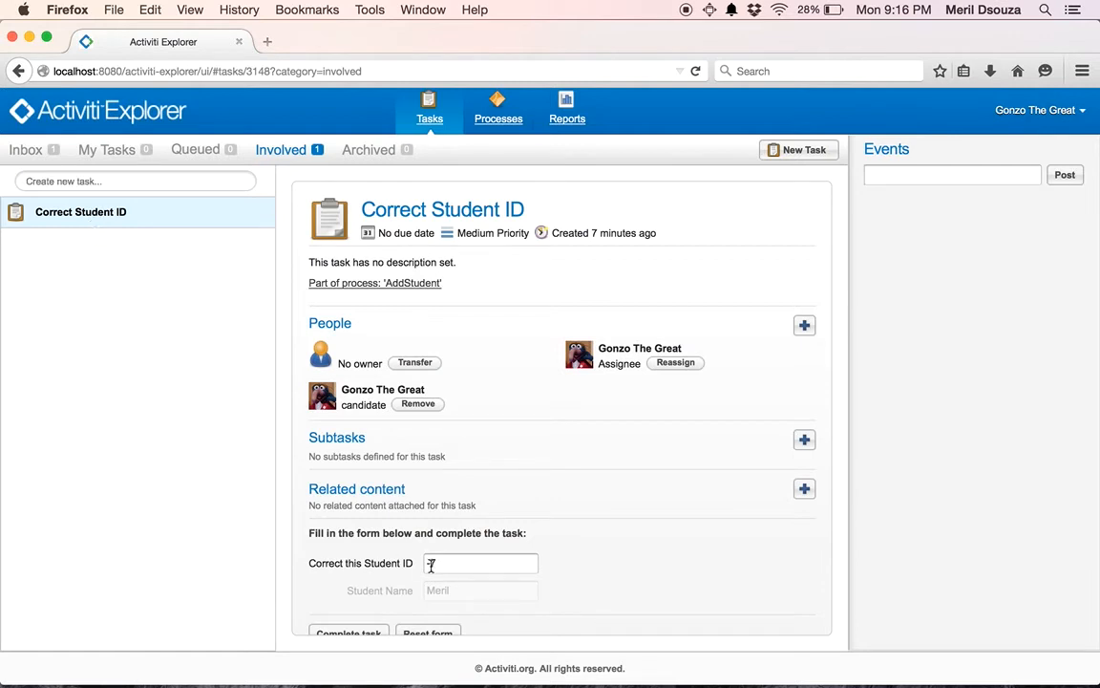
pyautogui.moveTo(433, 564); pyautogui.dragTo(415, 563)
pyautogui.scroll(-2, 589, 581)
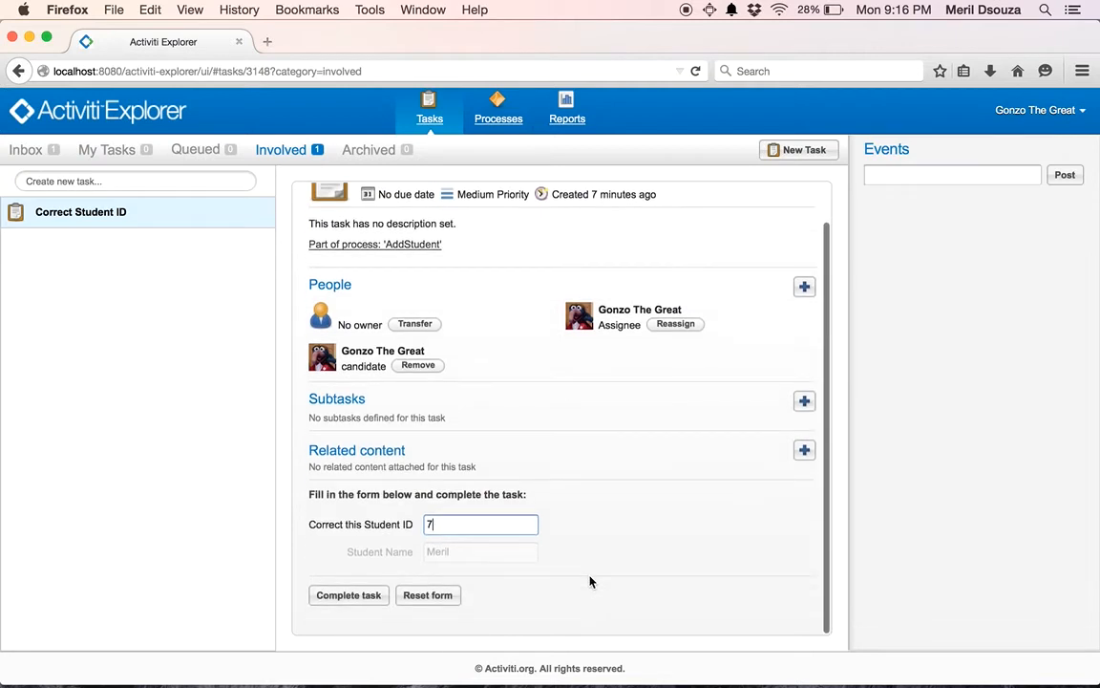
pyautogui.click(350, 597)
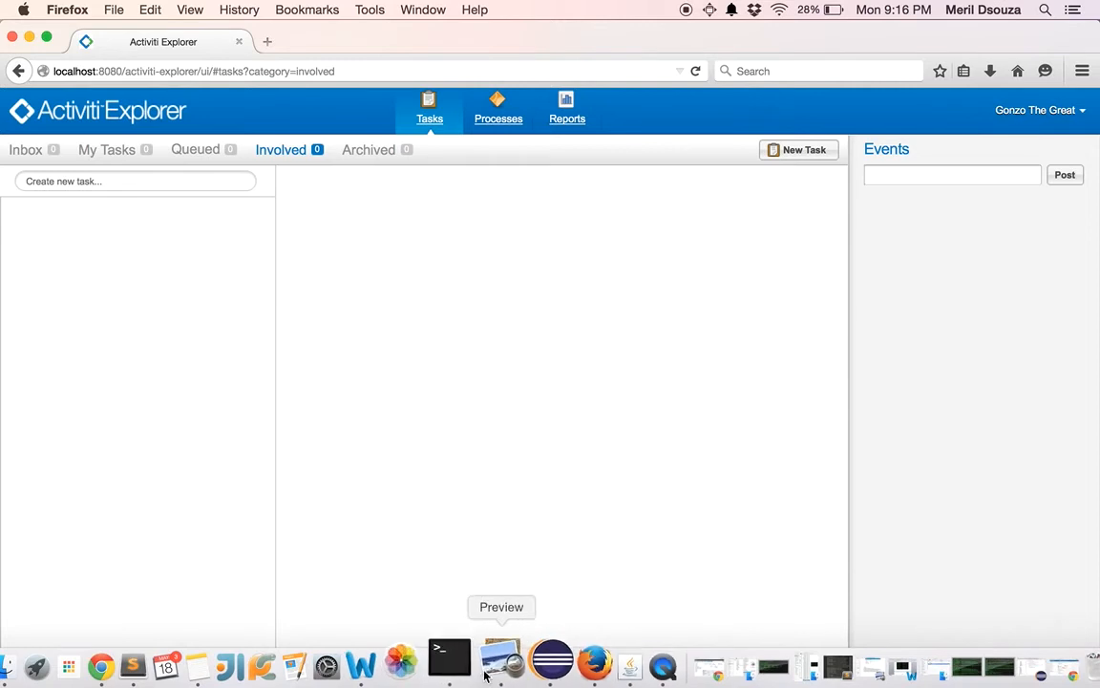
# Switch to the mysql session in Terminal and query group1 to check the corrected student's record
pyautogui.rightClick(465, 667)
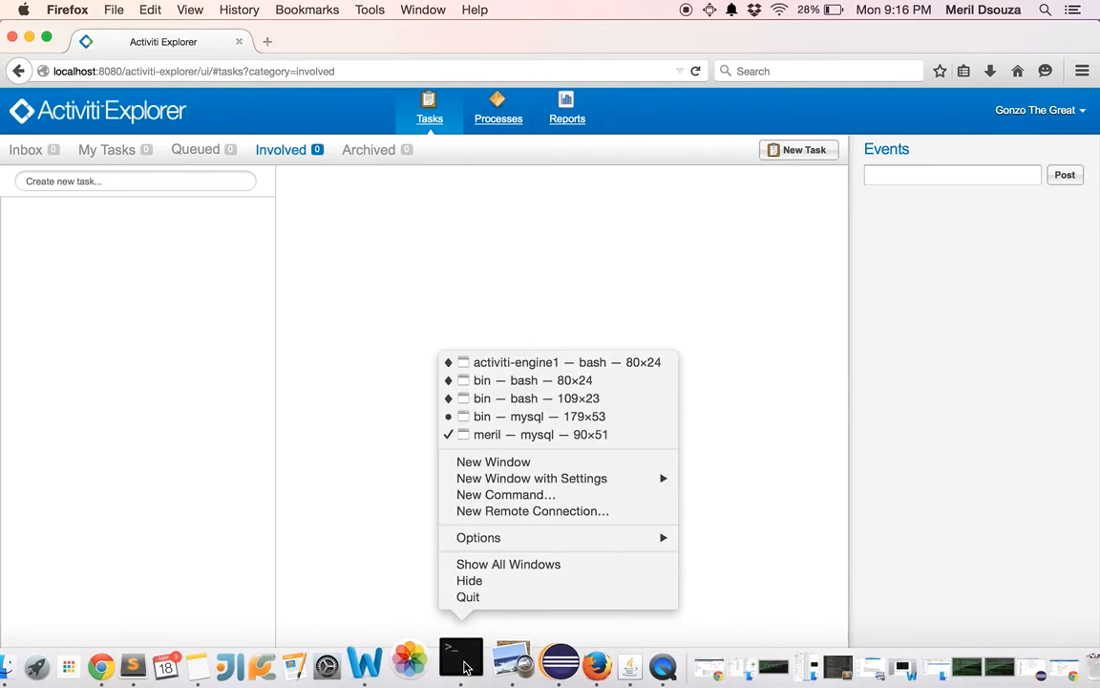
pyautogui.click(520, 437)
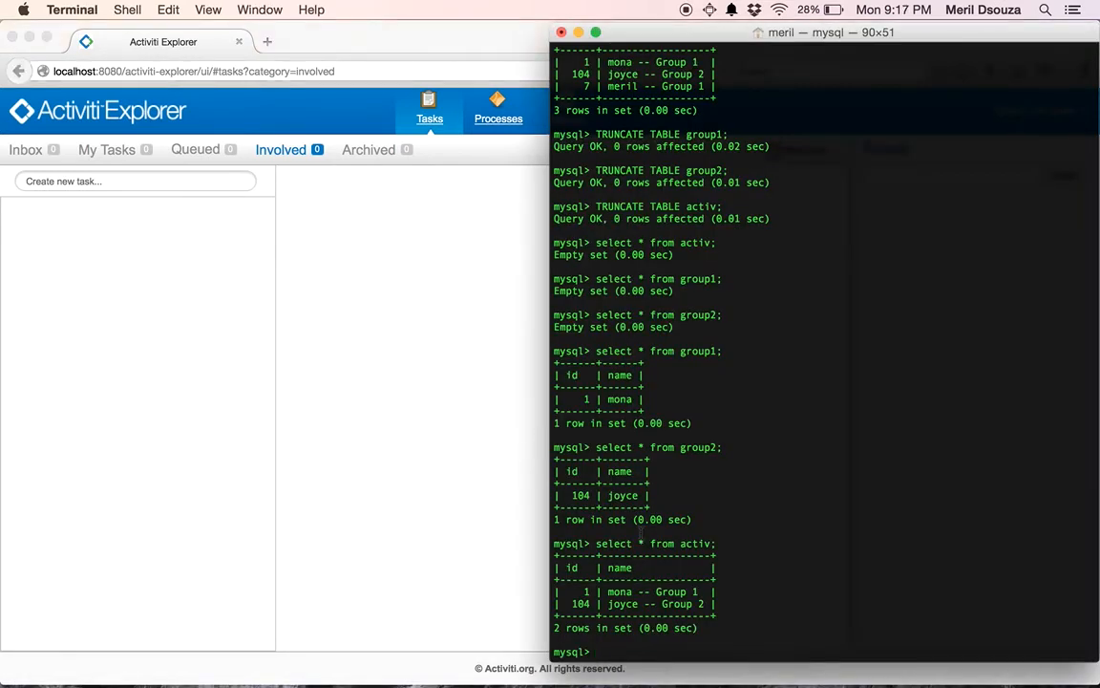
pyautogui.press('Up')
pyautogui.press('Up')
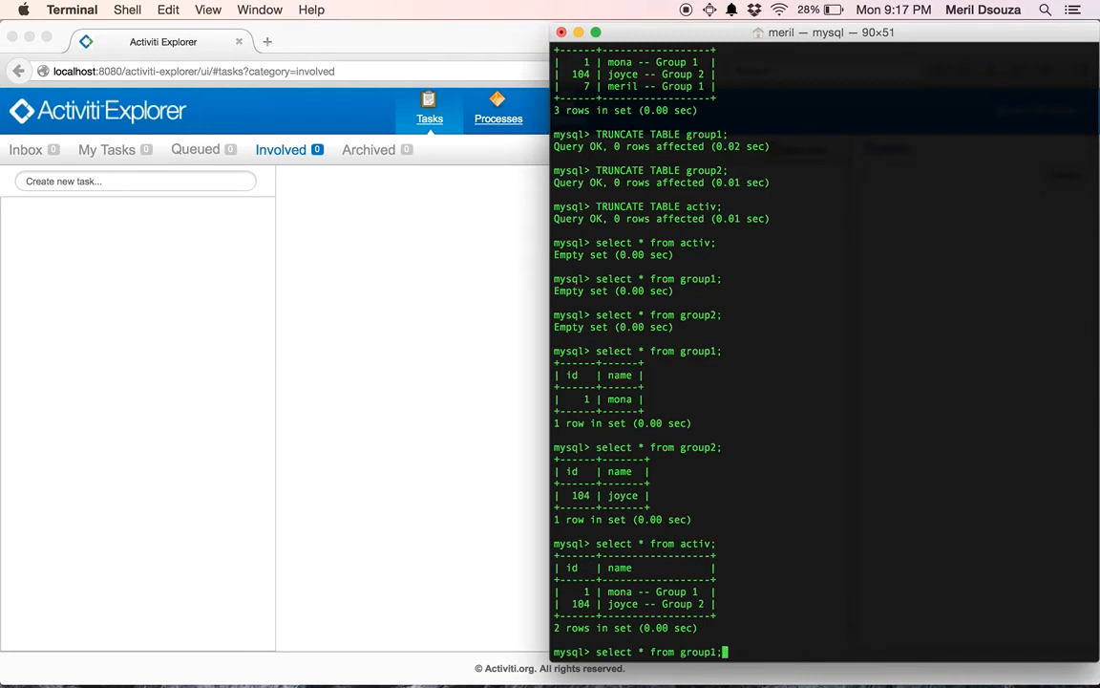
pyautogui.press('Return')
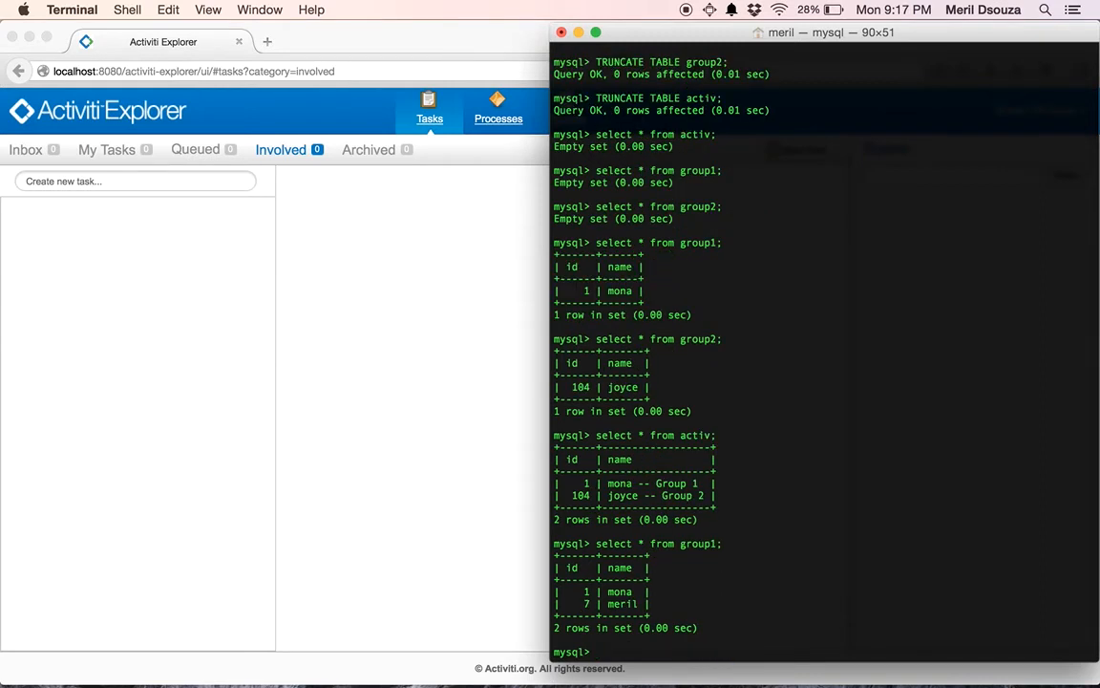
# Query the activ table again to check whether the corrected student is in the central database
pyautogui.press('Up')
pyautogui.press('Up')
pyautogui.press('Return')
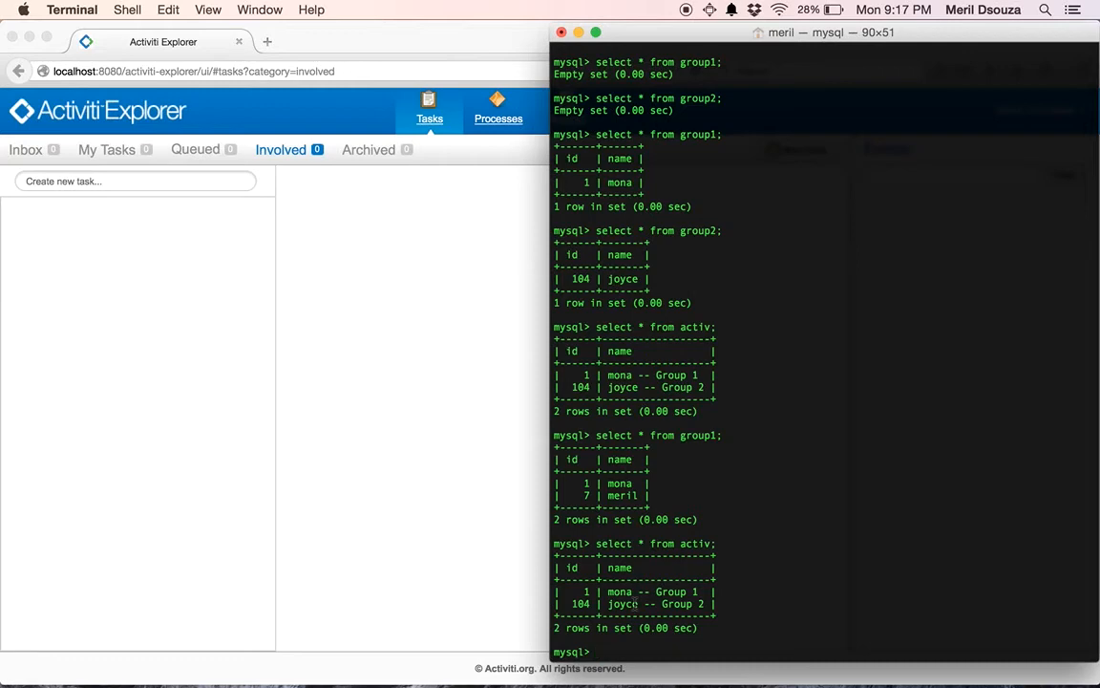
# Switch to Chrome, open the newest involved Approve addition into central DB task, approve the change, and complete the task
pyautogui.moveTo(332, 663)
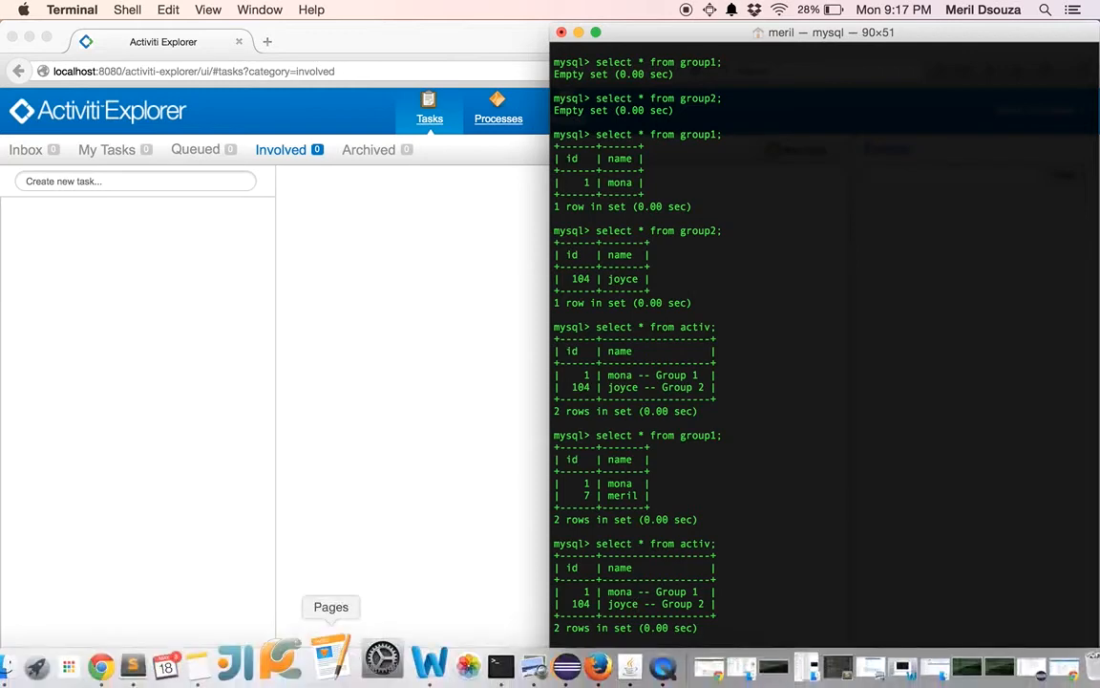
pyautogui.click(102, 662)
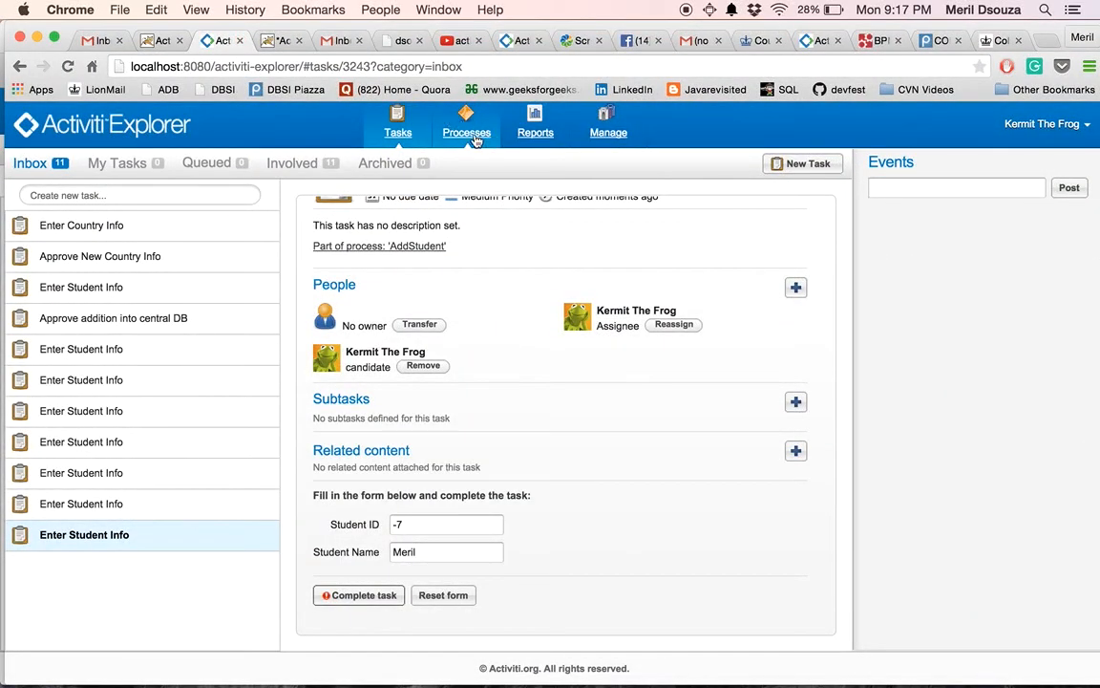
pyautogui.click(292, 163)
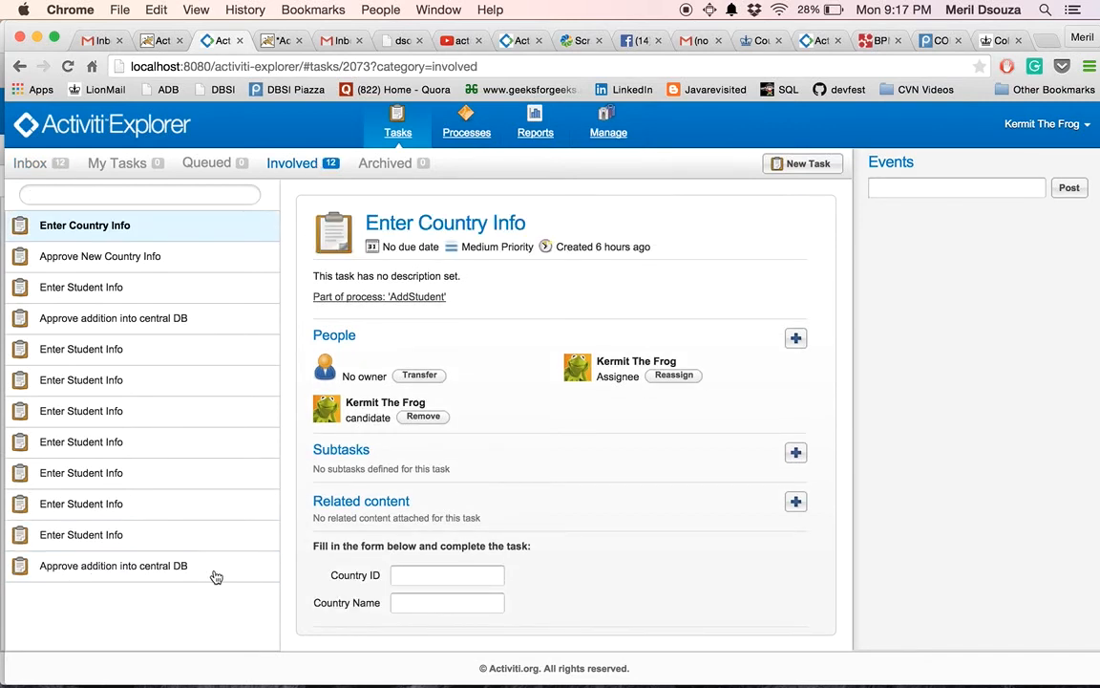
pyautogui.click(127, 572)
pyautogui.scroll(-2, 539, 532)
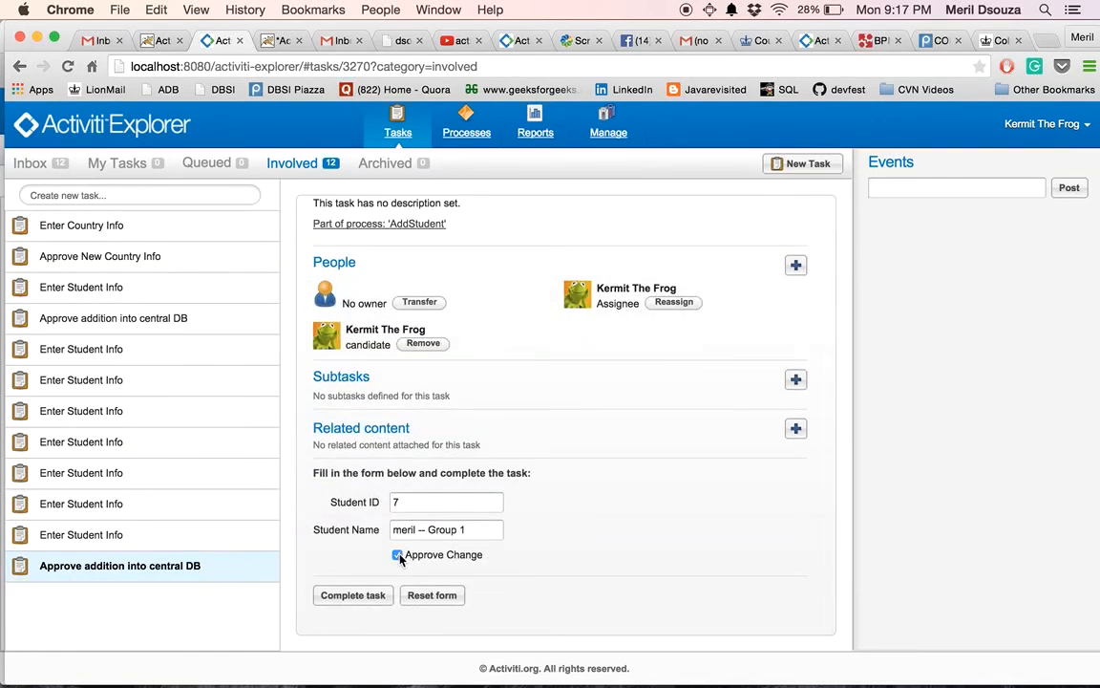
pyautogui.click(336, 602)
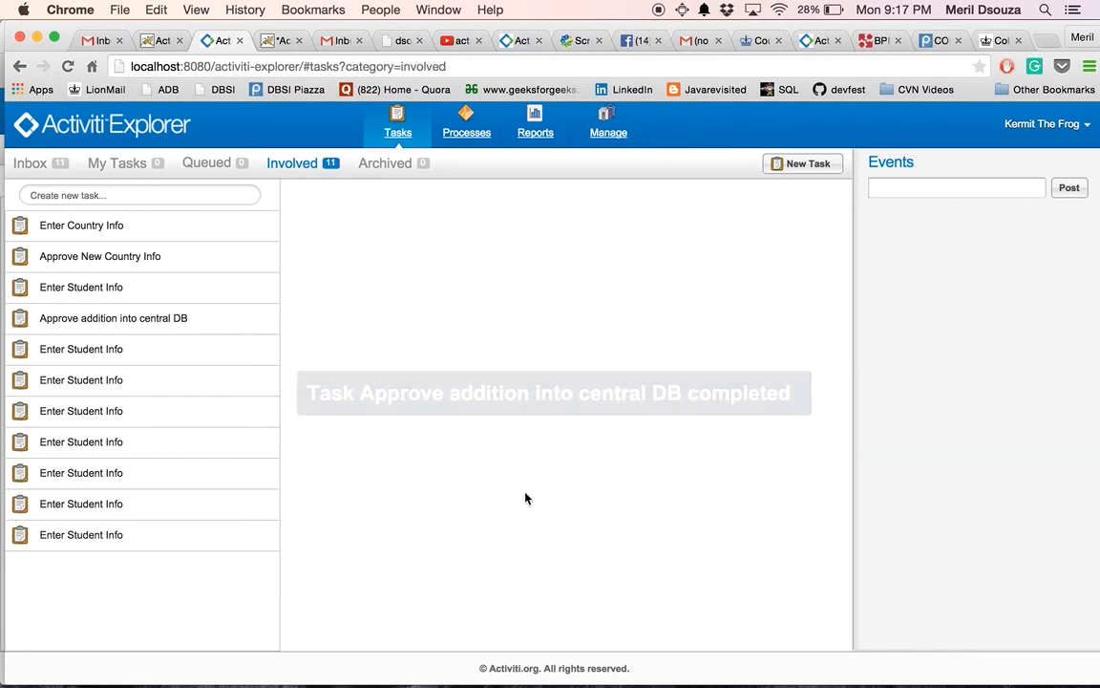
# Switch to the mysql session in Terminal and query the activ table to check for the approved student's record
pyautogui.moveTo(607, 666)
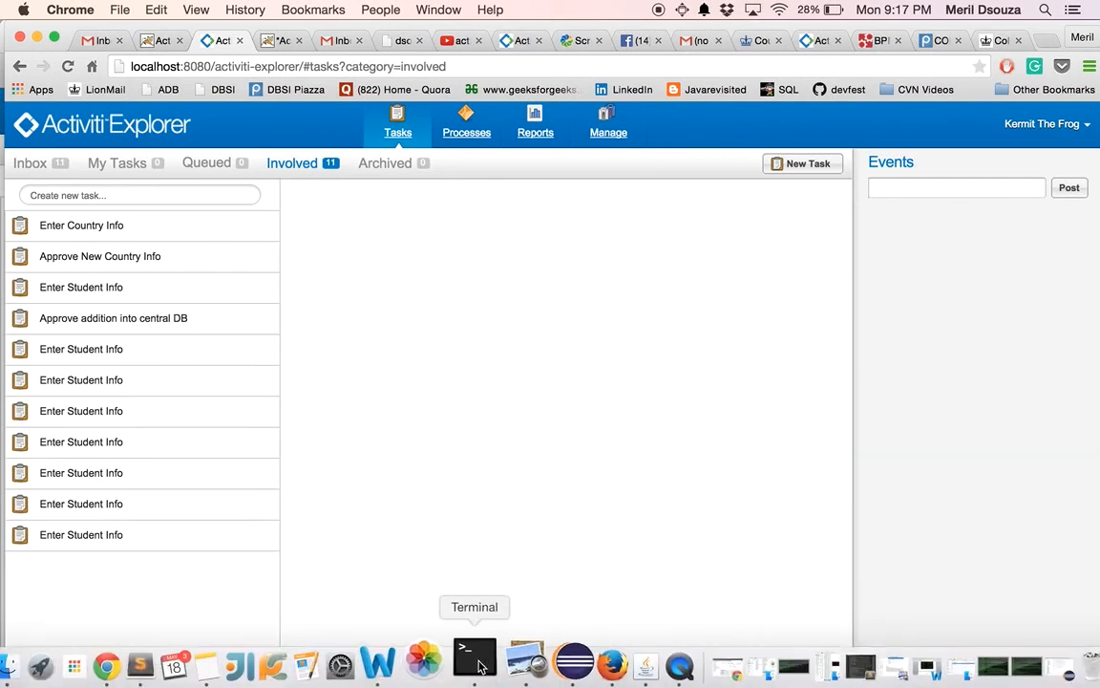
pyautogui.rightClick(481, 666)
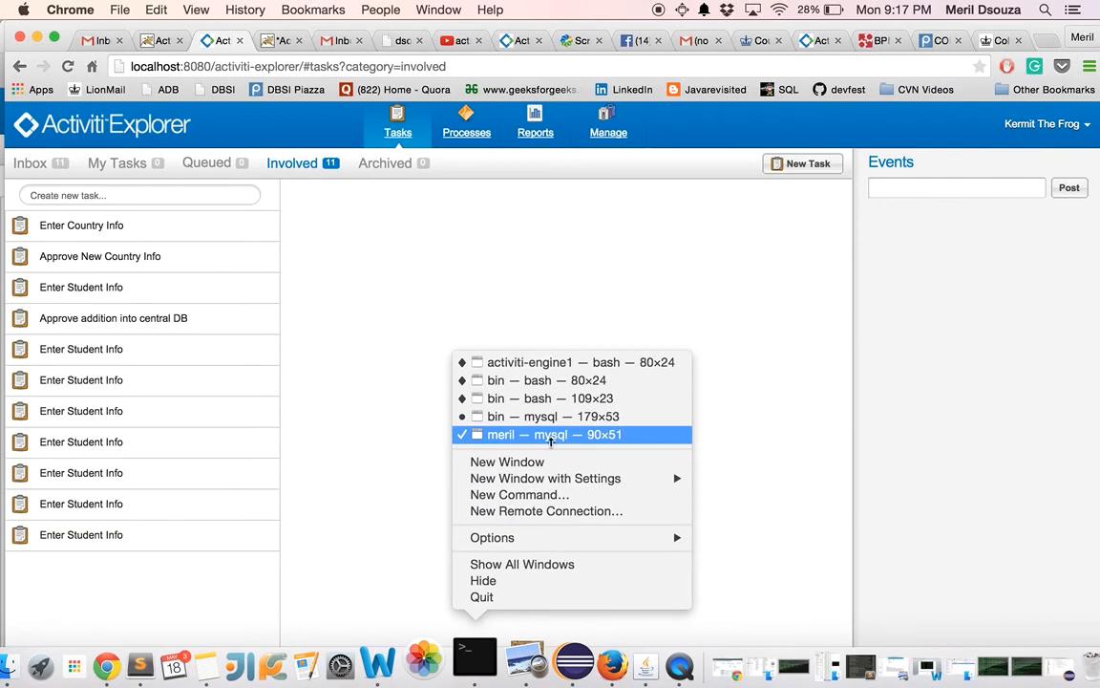
pyautogui.click(550, 436)
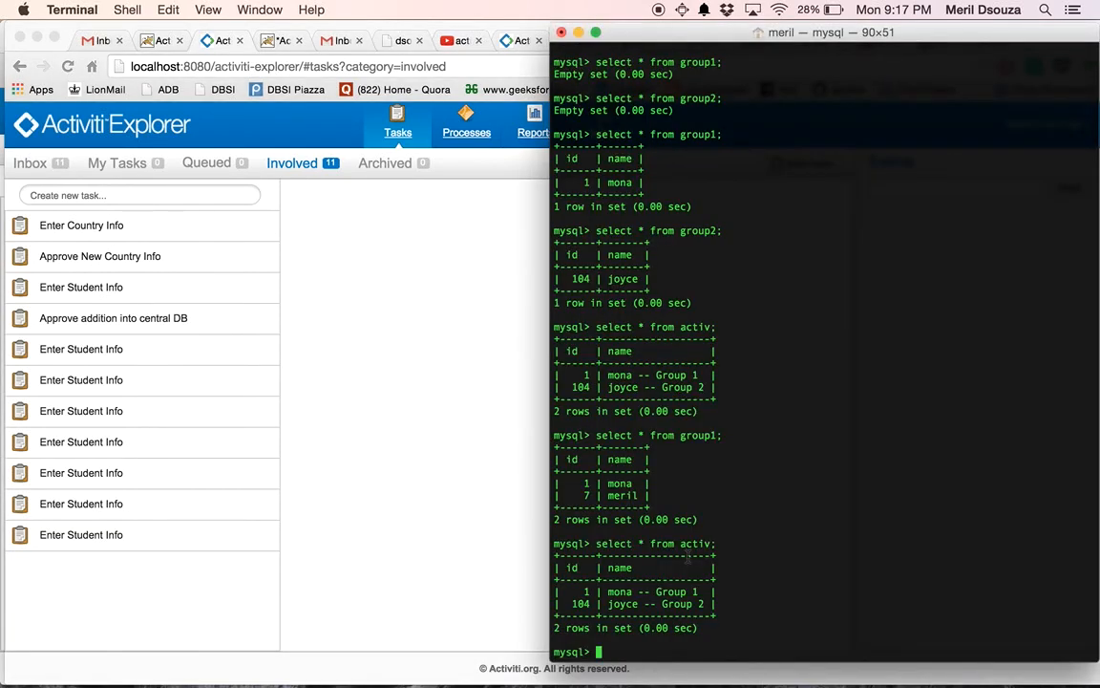
pyautogui.press('Up')
pyautogui.press('Return')
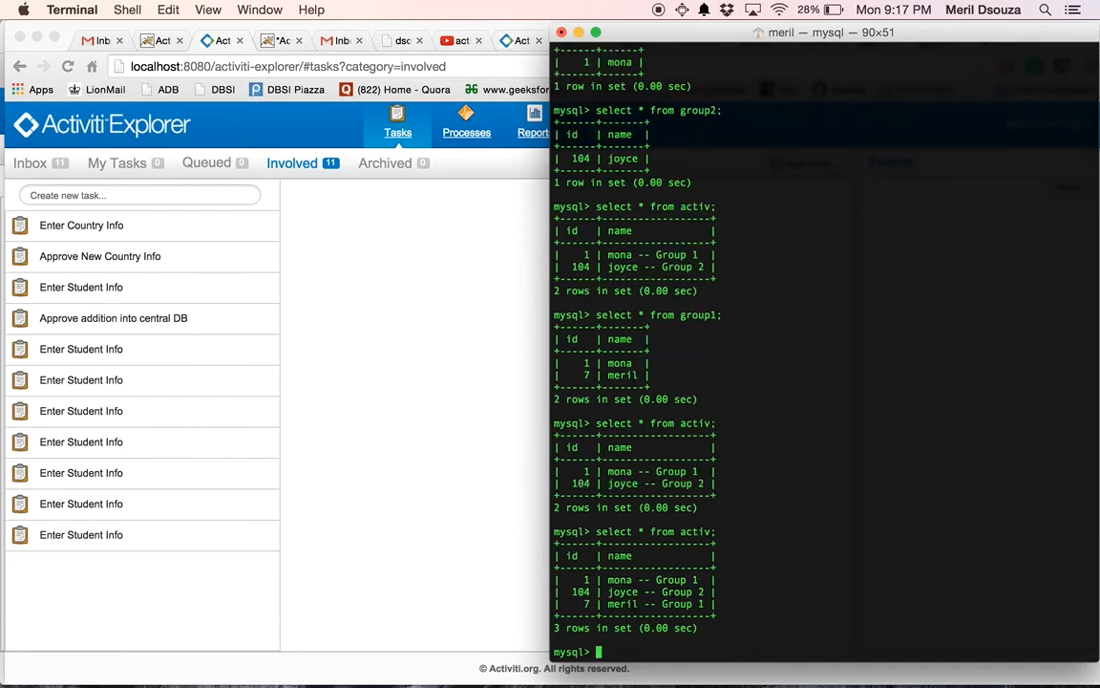
# Query all rows of the group1 table and of the group2 table
pyautogui.press('Up')
pyautogui.press('Up')
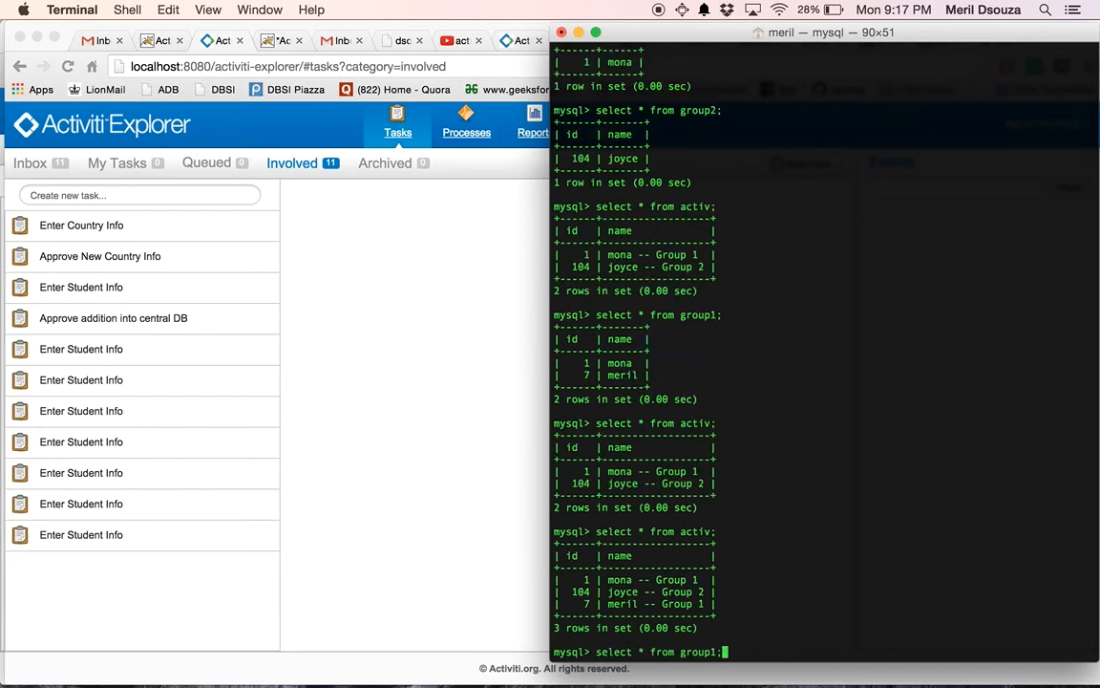
pyautogui.press('Return')
pyautogui.press('Up')
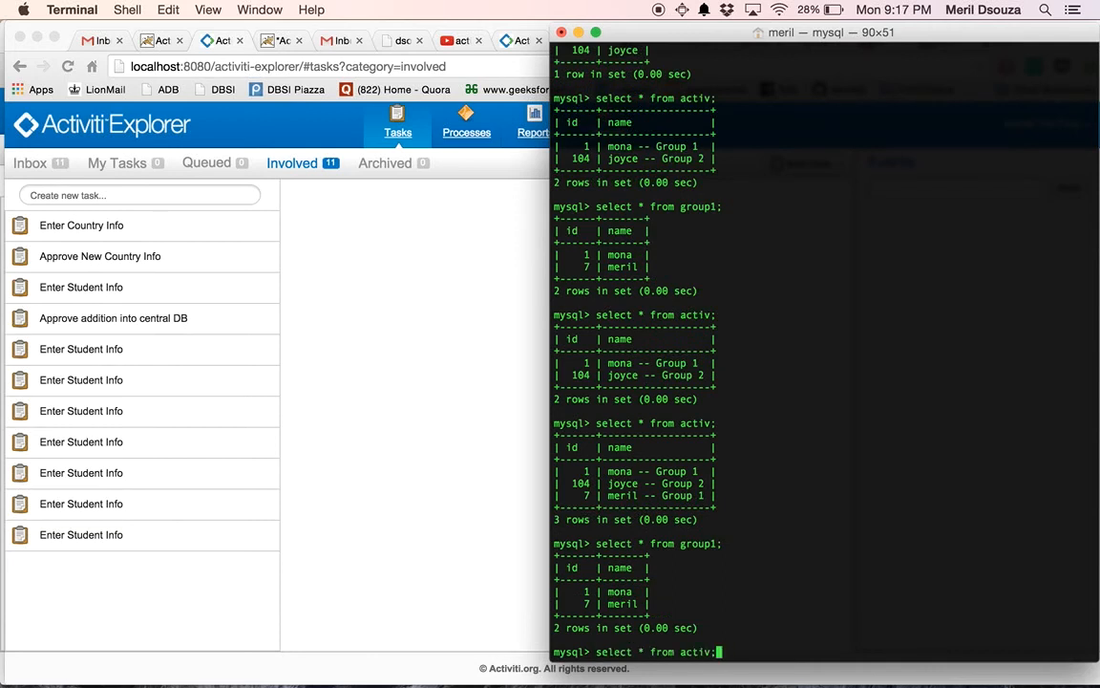
pyautogui.press('BackSpace')
pyautogui.press('BackSpace')
pyautogui.write('2;')
pyautogui.press('Return')
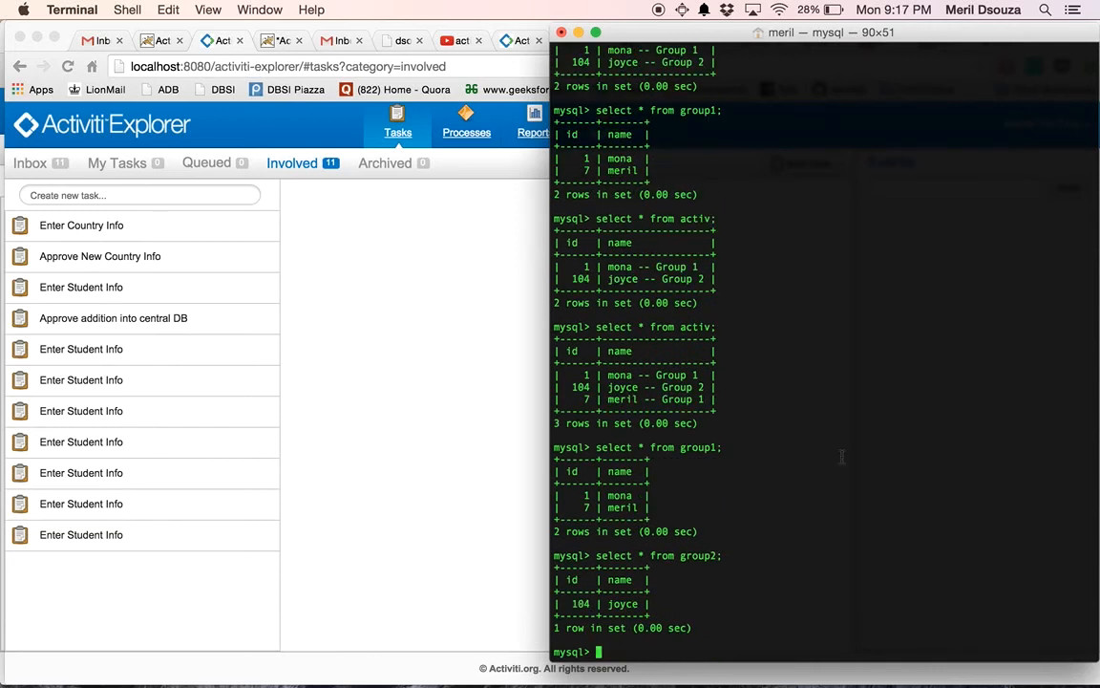
# Switch to Eclipse and review the service task code in Smaller.java, Large.java, db.java, Group1DB.java, Group2DB.java and lowercase.java
pyautogui.click(437, 544)
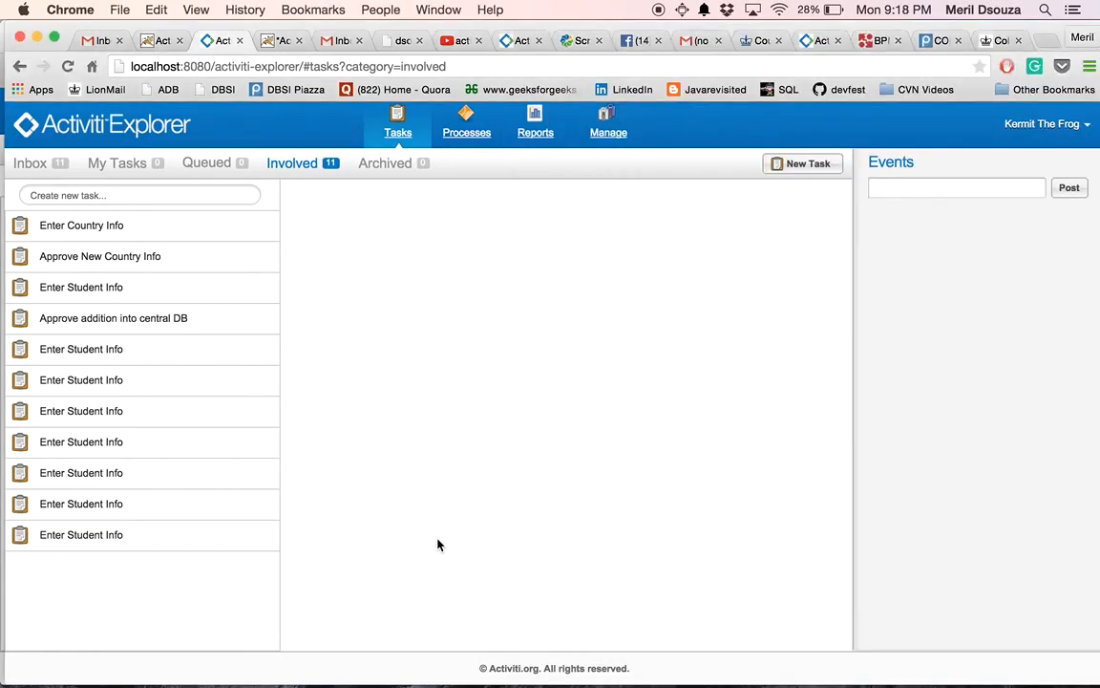
pyautogui.moveTo(347, 669)
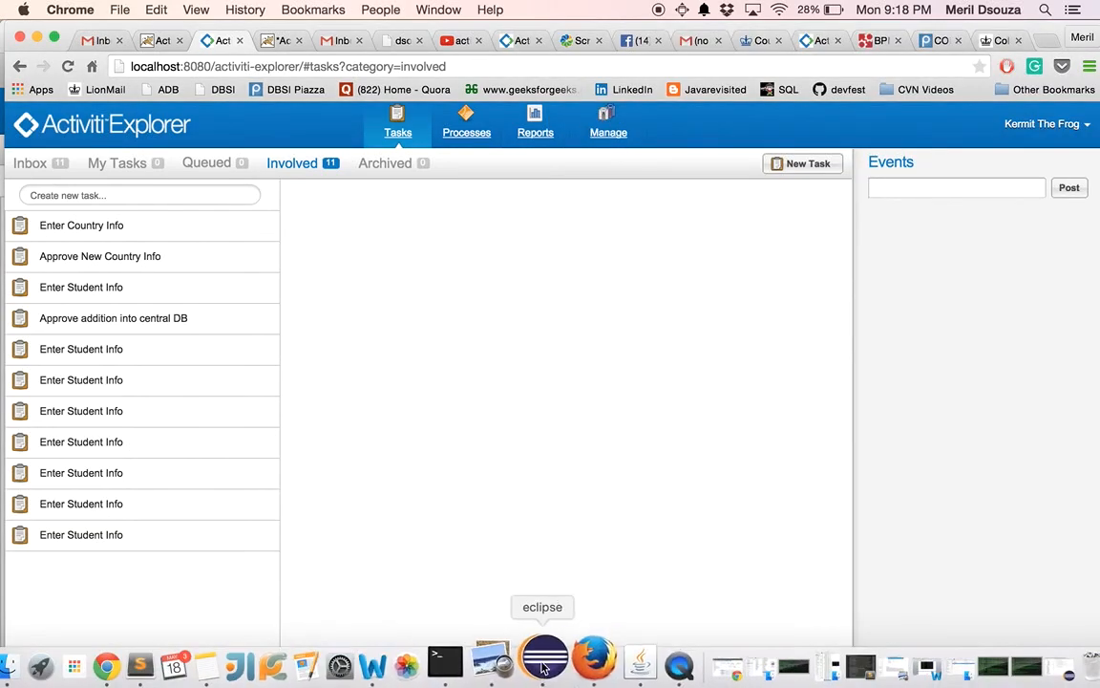
pyautogui.click(543, 664)
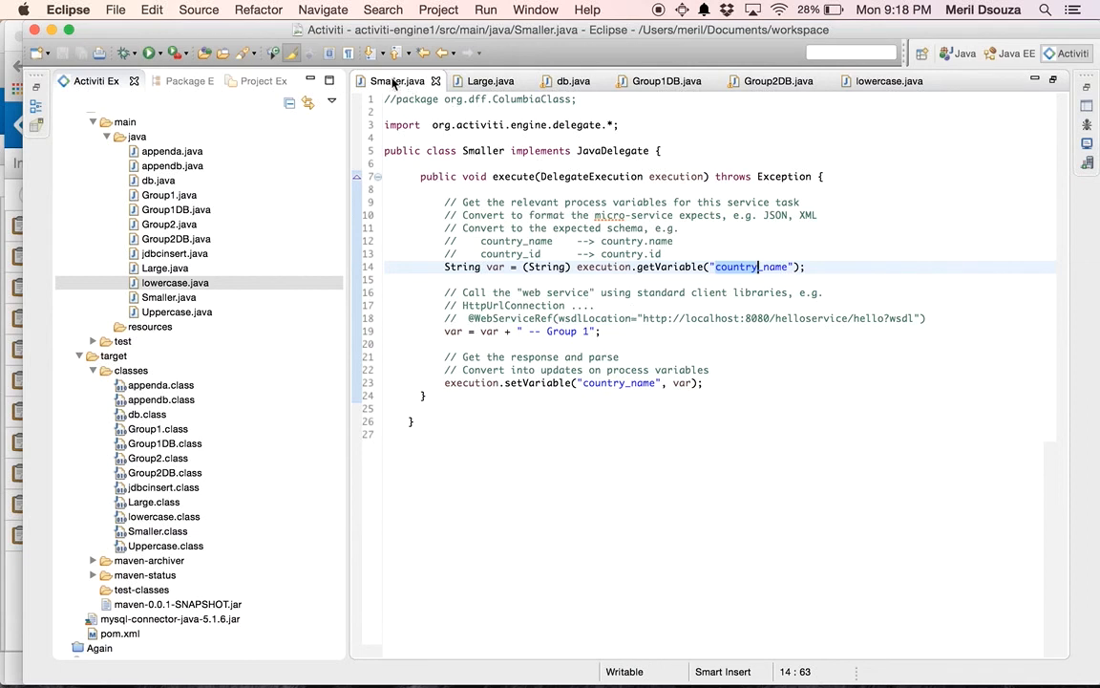
pyautogui.click(479, 84)
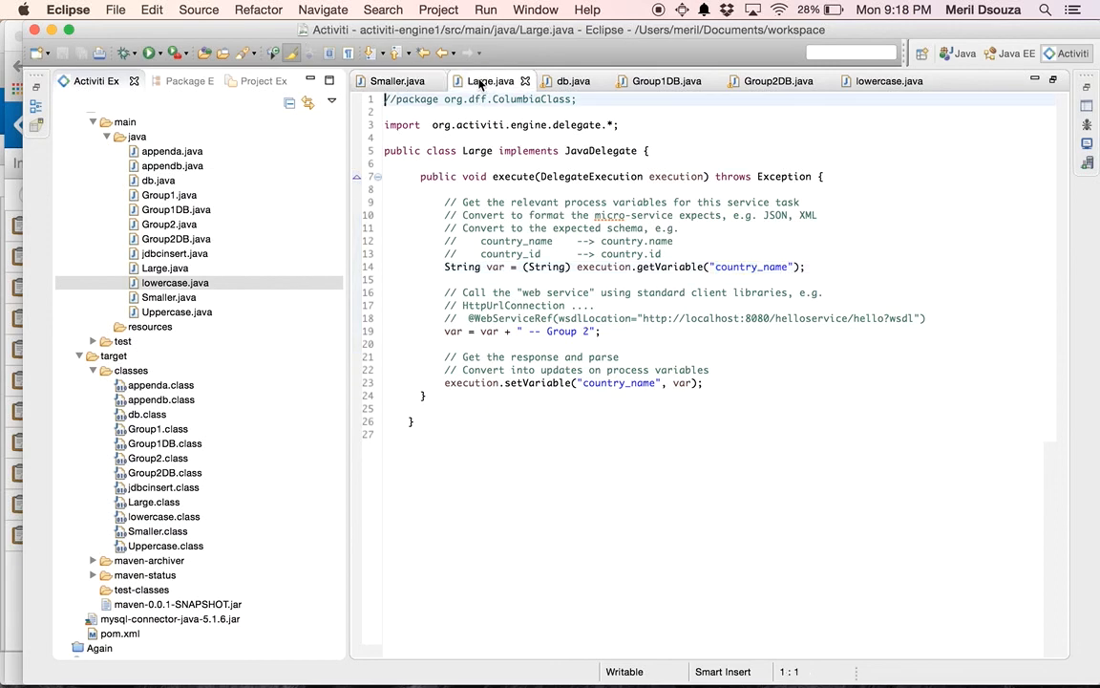
pyautogui.click(573, 84)
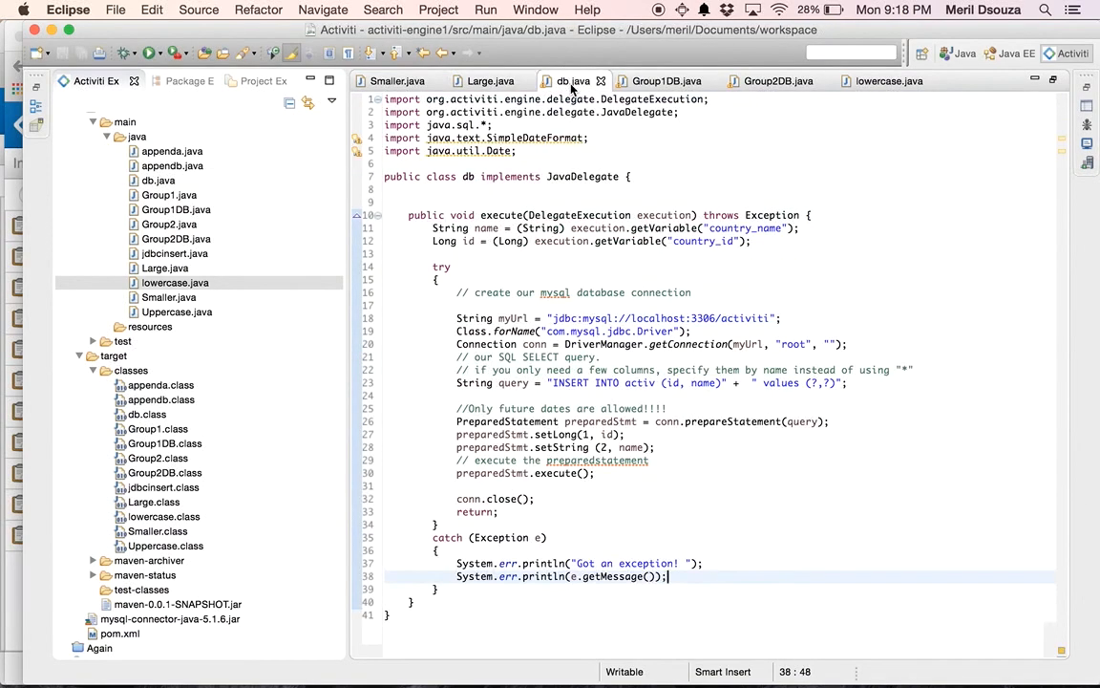
pyautogui.click(653, 85)
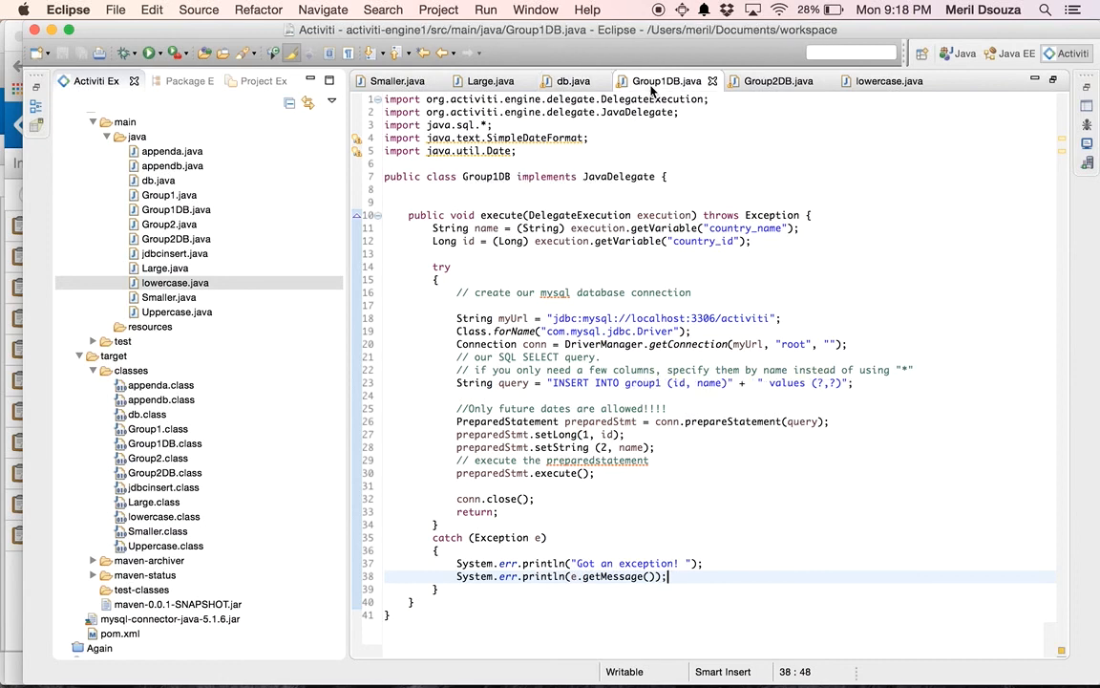
pyautogui.click(754, 81)
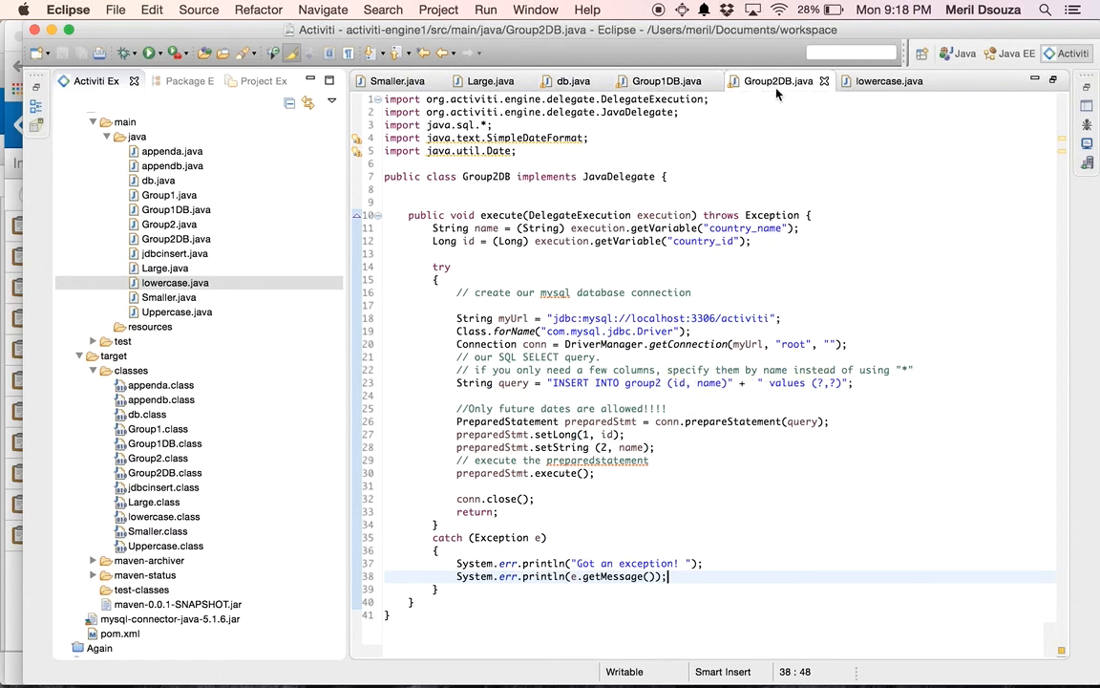
pyautogui.click(882, 84)
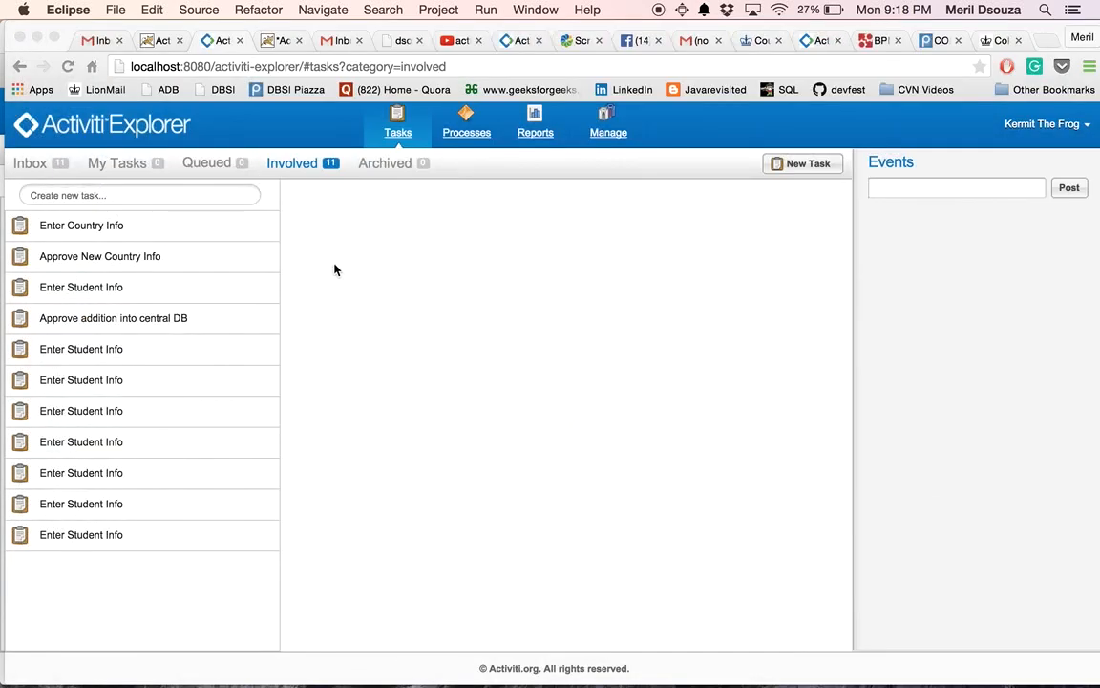
# Return to Chrome and show the AddStudent process diagram in the Activiti modeler
pyautogui.click(150, 40)
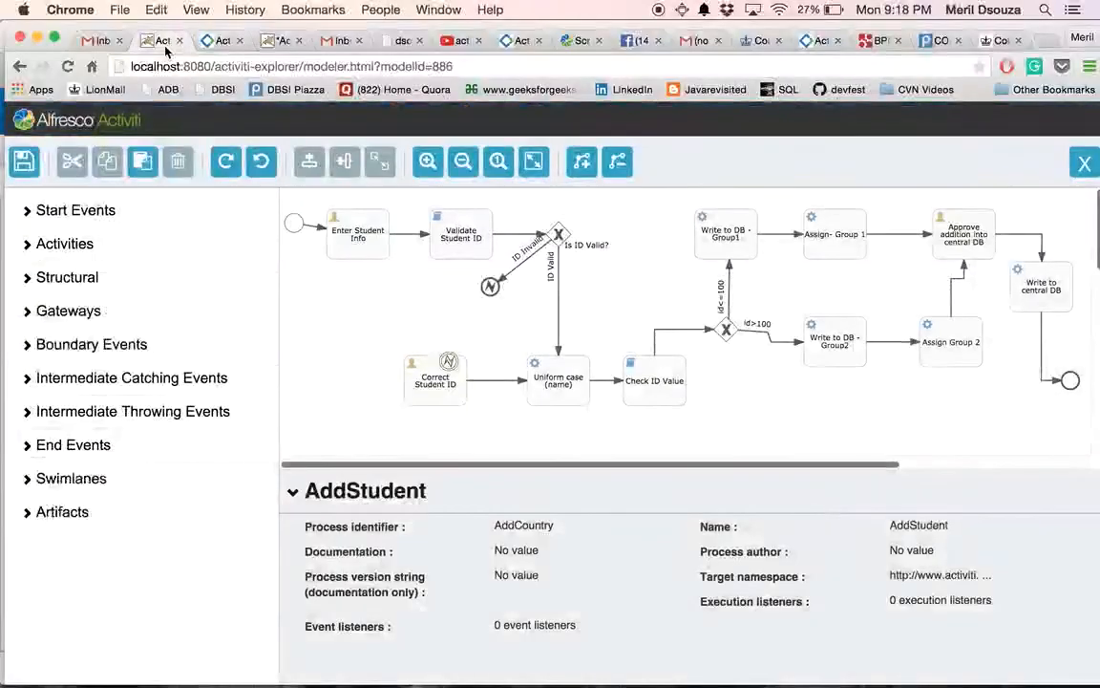